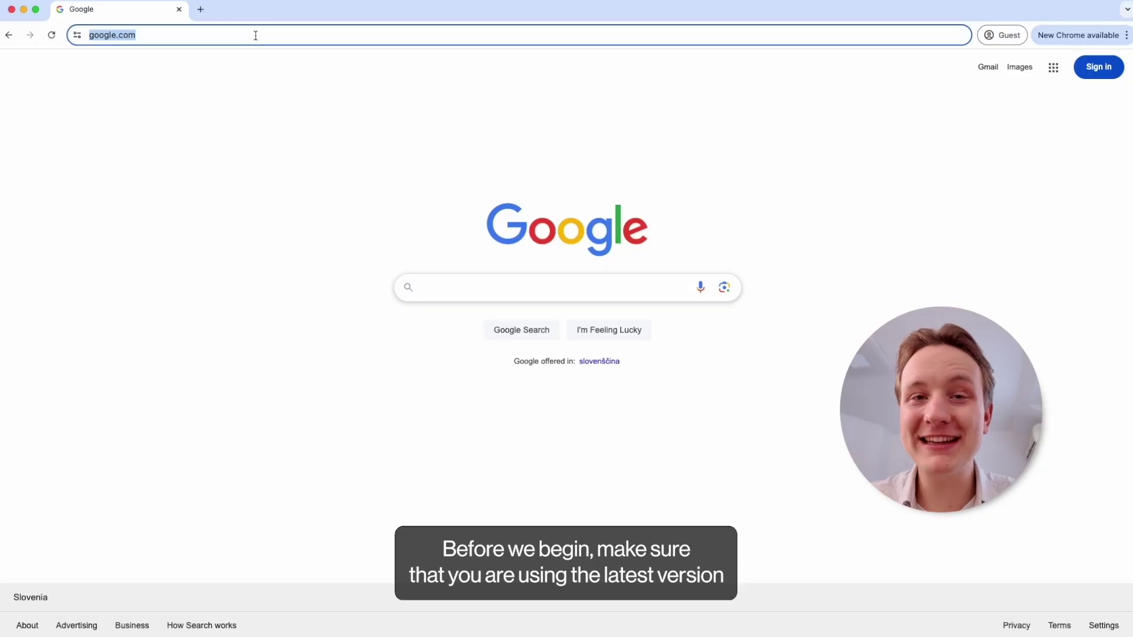
Visit chrome.com to check the Chrome download page for the latest browser version.
type("chrome")
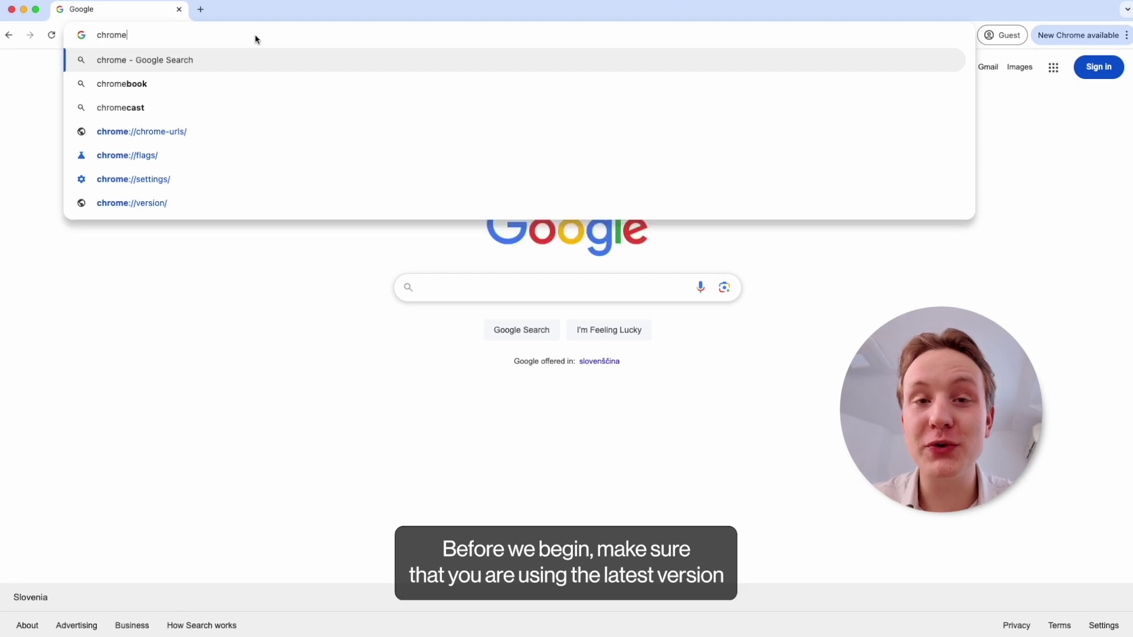
type(".com")
key("Return")
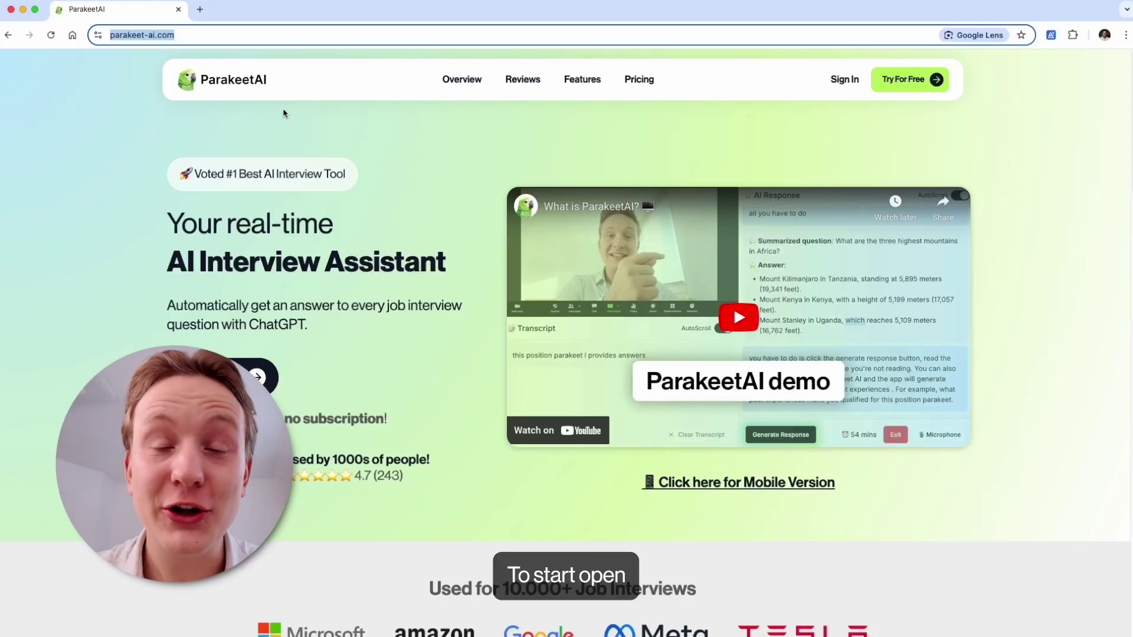
Go to app.parakeet-ai.com to reach the Google or email sign-in page.
left_click(286, 112)
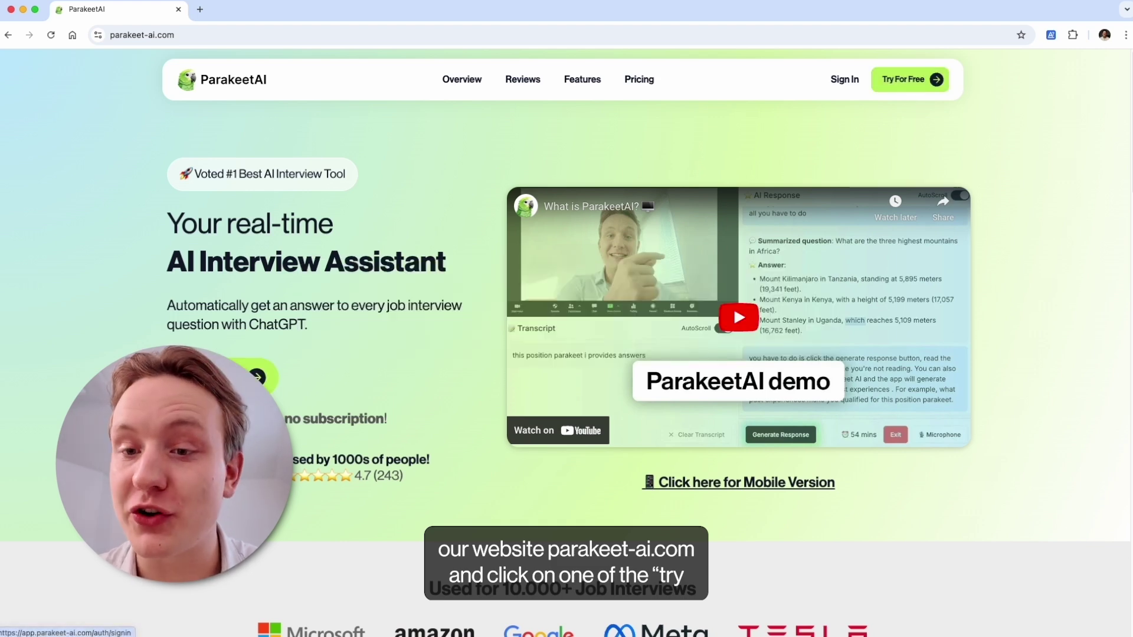
left_click(205, 42)
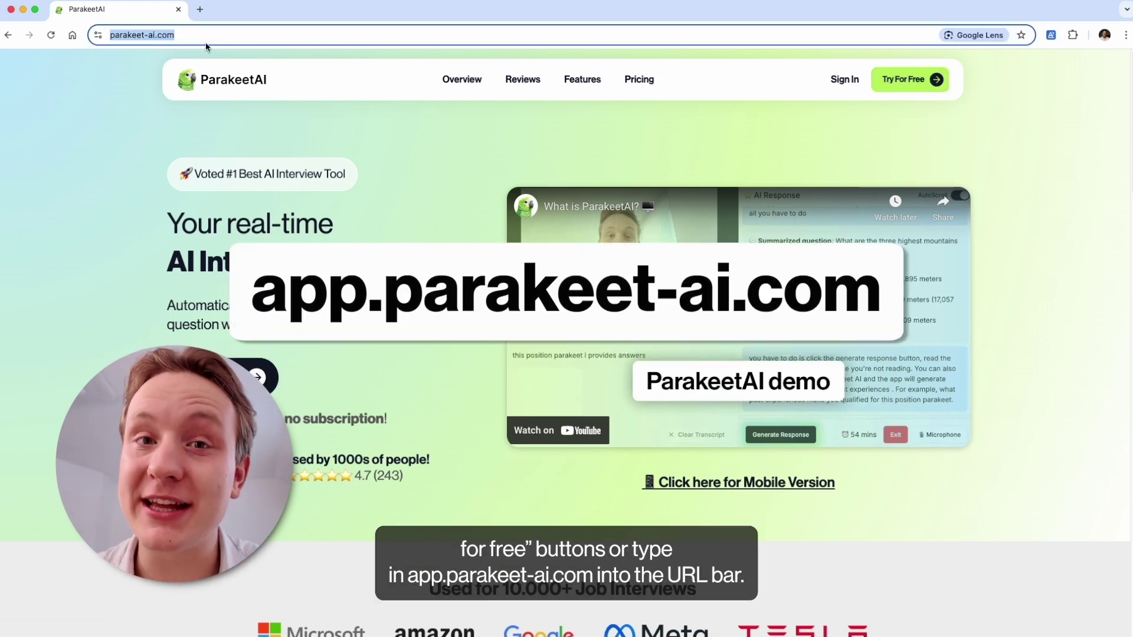
type("app.parakeet-")
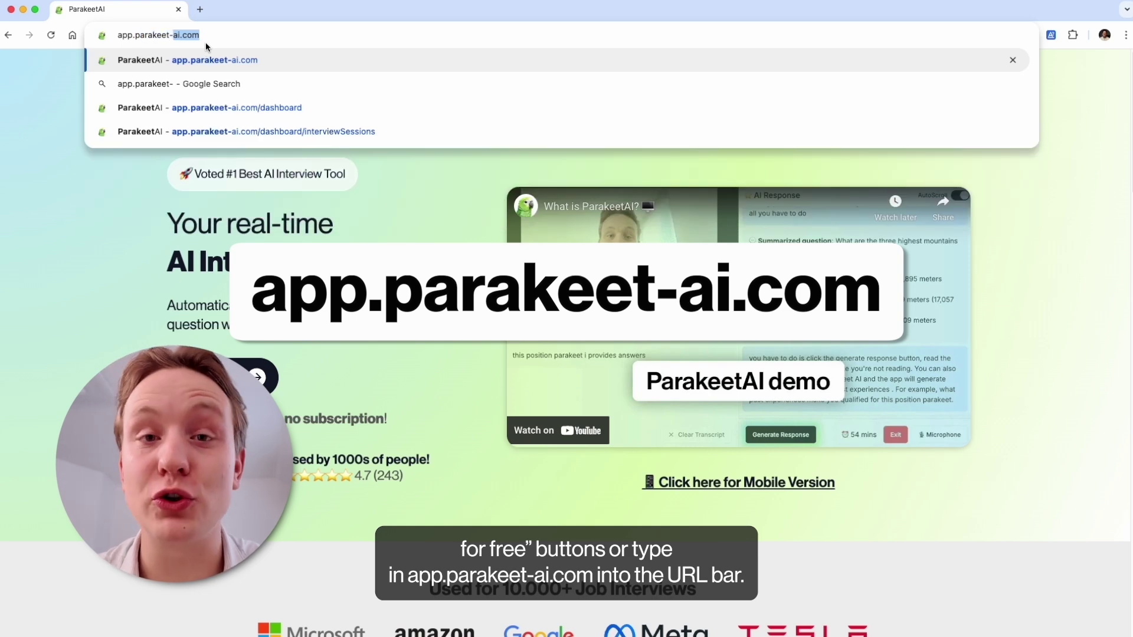
type("ai.com")
key("Return")
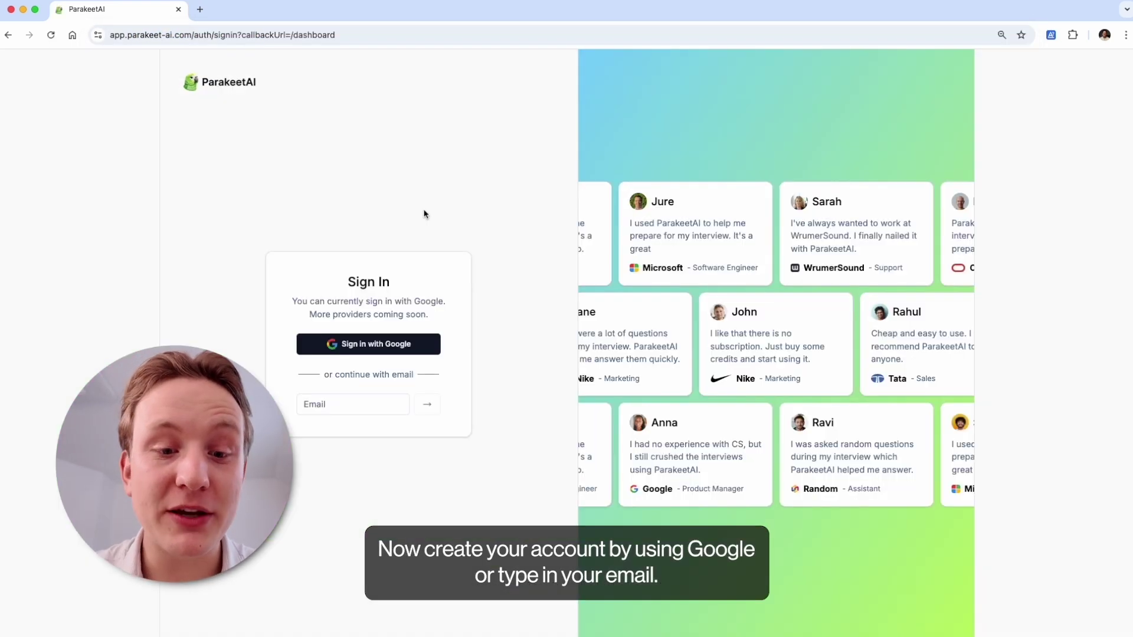
Sign in with Google to land on the dashboard Home with its getting-started steps.
left_click(383, 350)
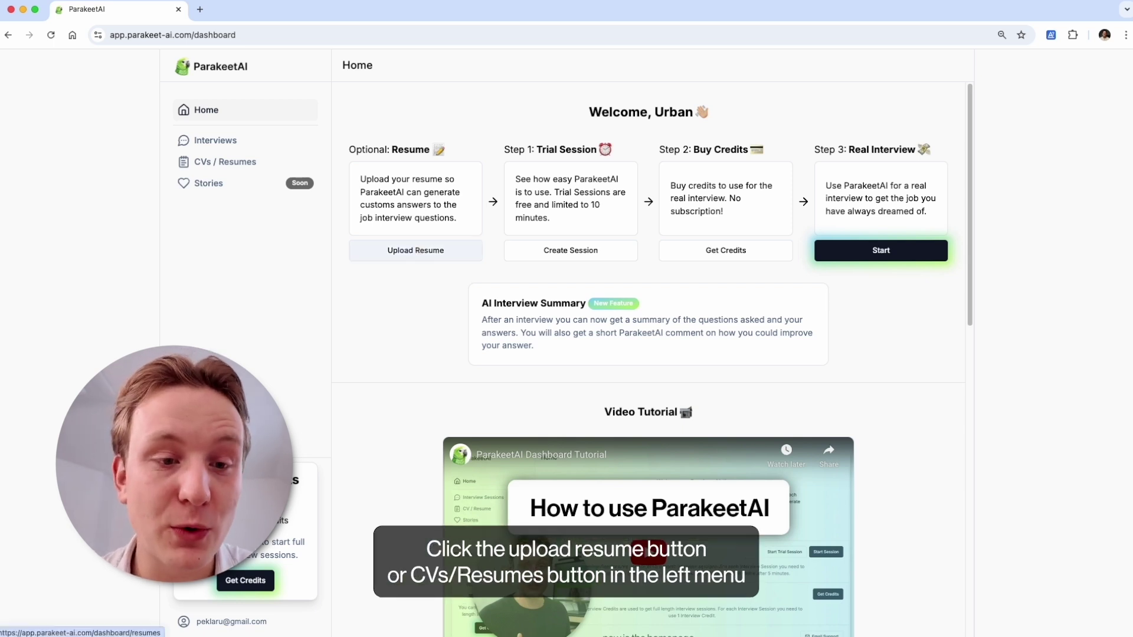
On CVs / Resumes, attach the example CV PDF from Downloads as a new PDF resume.
left_click(231, 168)
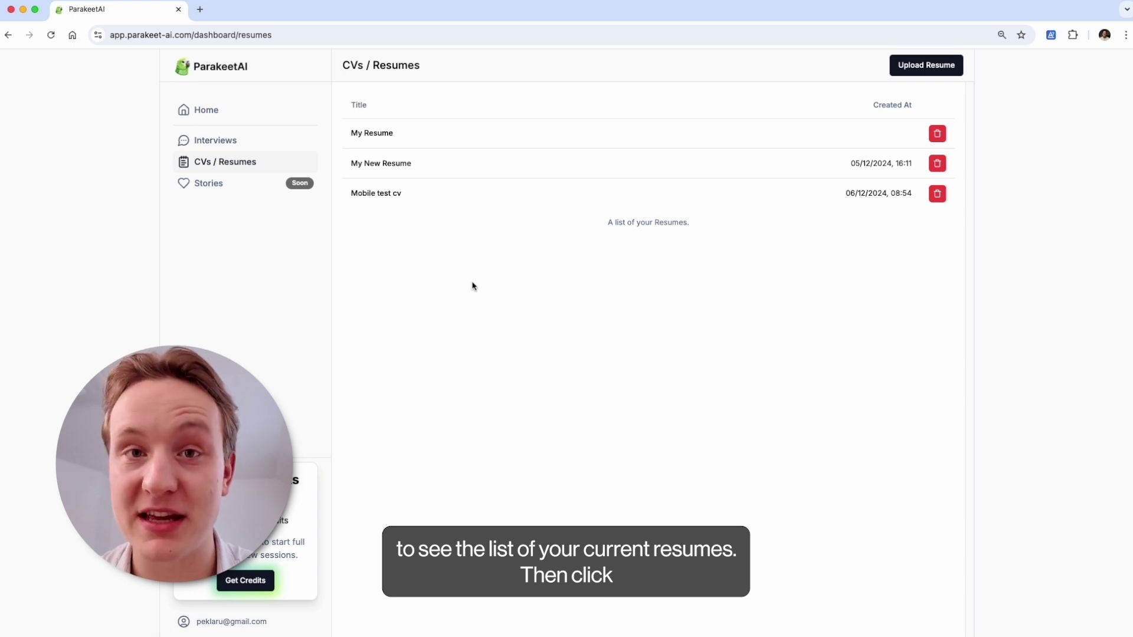
left_click(924, 73)
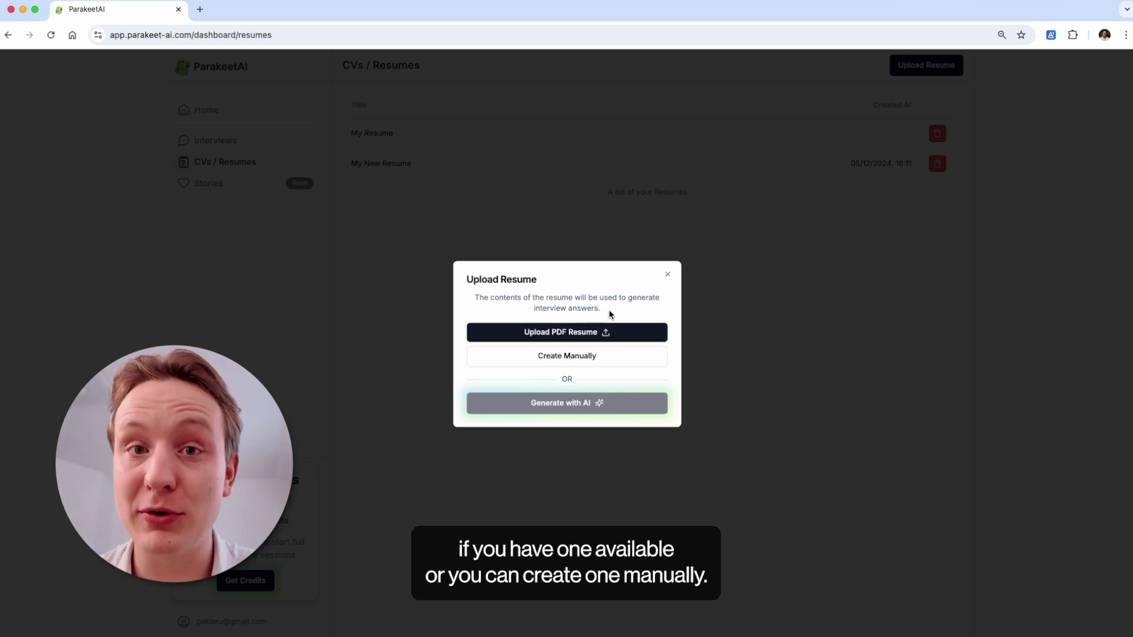
mouse_move(589, 415)
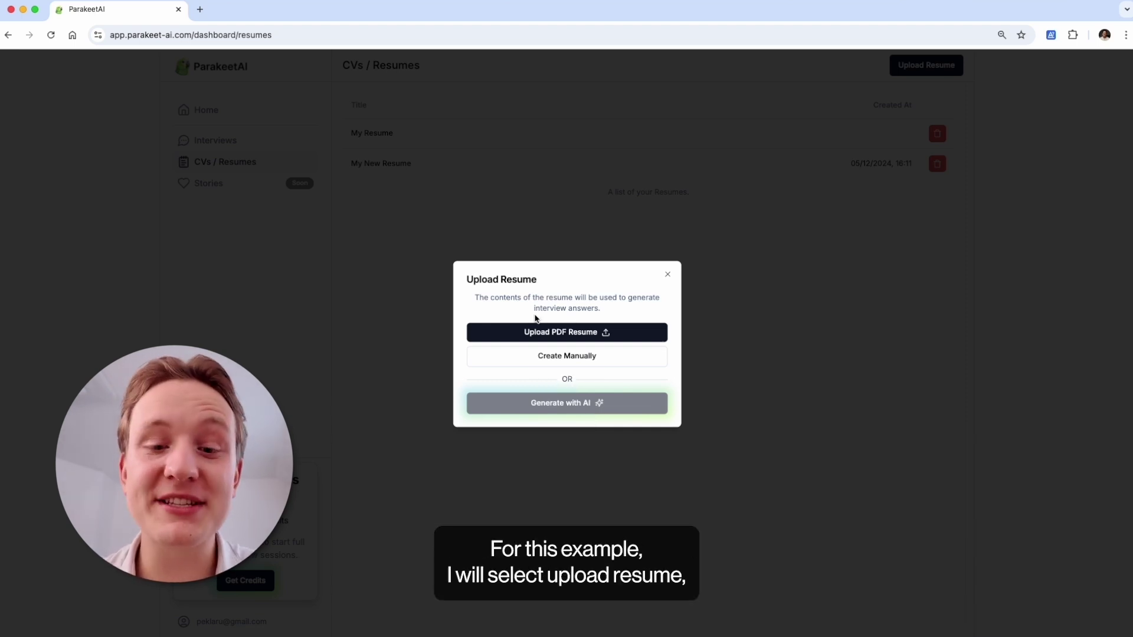
left_click(563, 331)
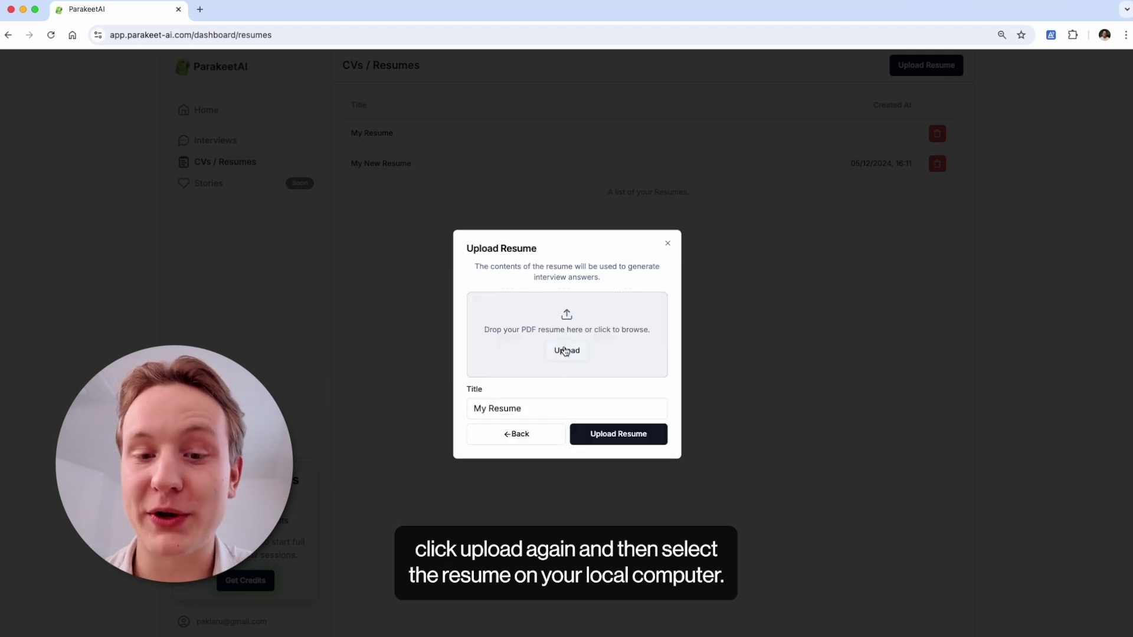
left_click(565, 351)
left_click(505, 248)
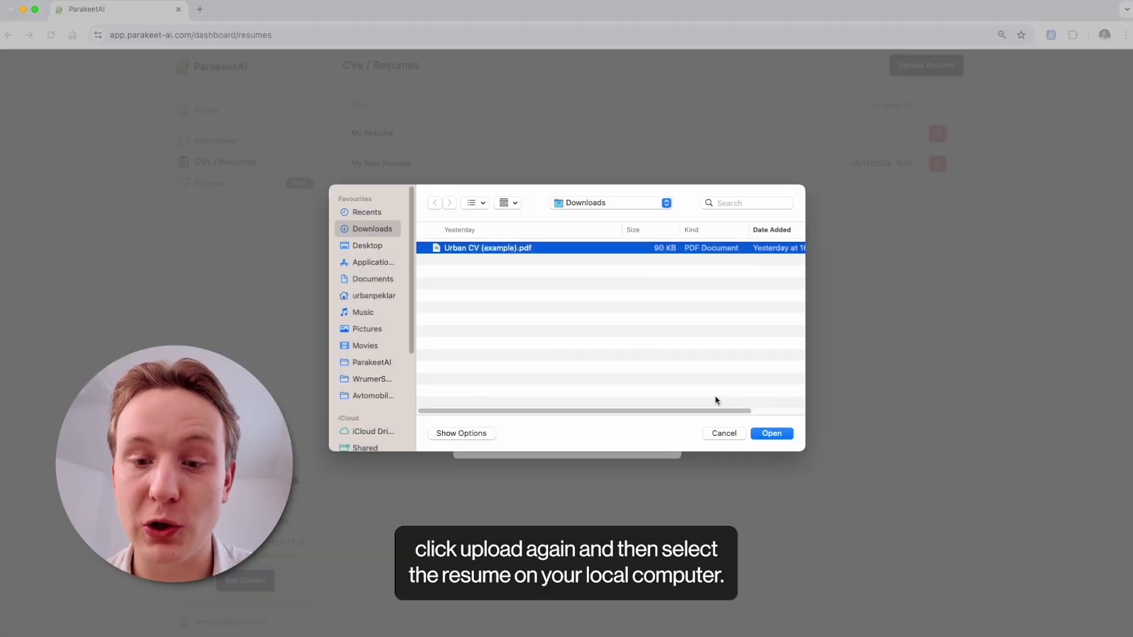
left_click(770, 433)
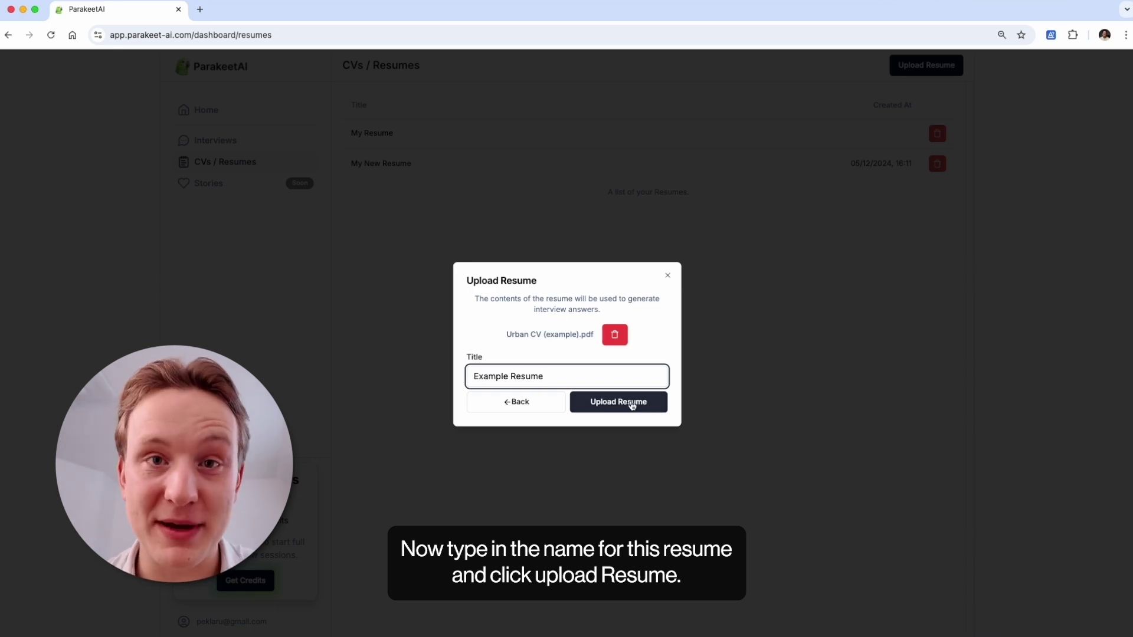
Upload the Example Resume and look through its auto-filled introduction, education and job experience sections.
left_click(629, 403)
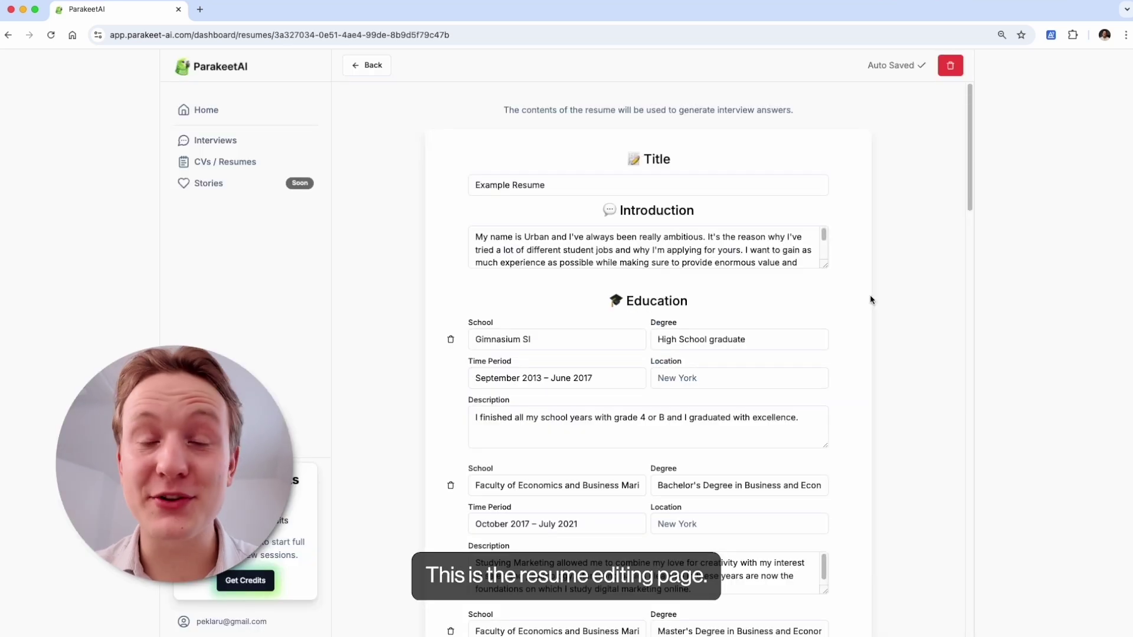
scroll(870, 299, "down", 2)
scroll(870, 299, "up", 2)
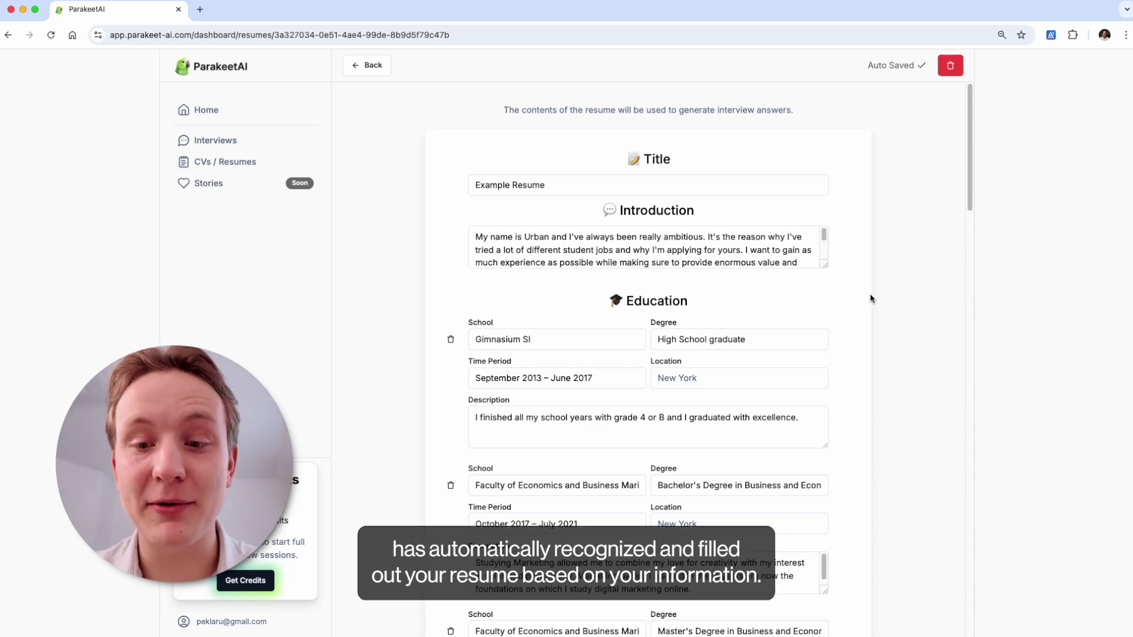
scroll(870, 298, "down", 2)
scroll(869, 298, "up", 2)
scroll(869, 298, "down", 1)
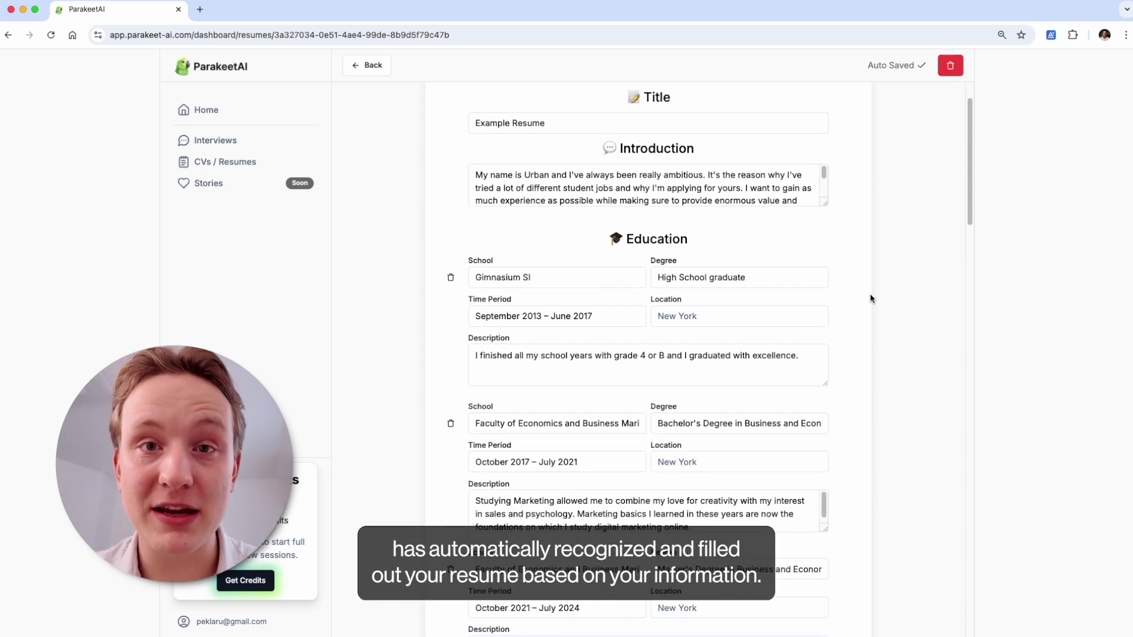
scroll(869, 299, "up", 1)
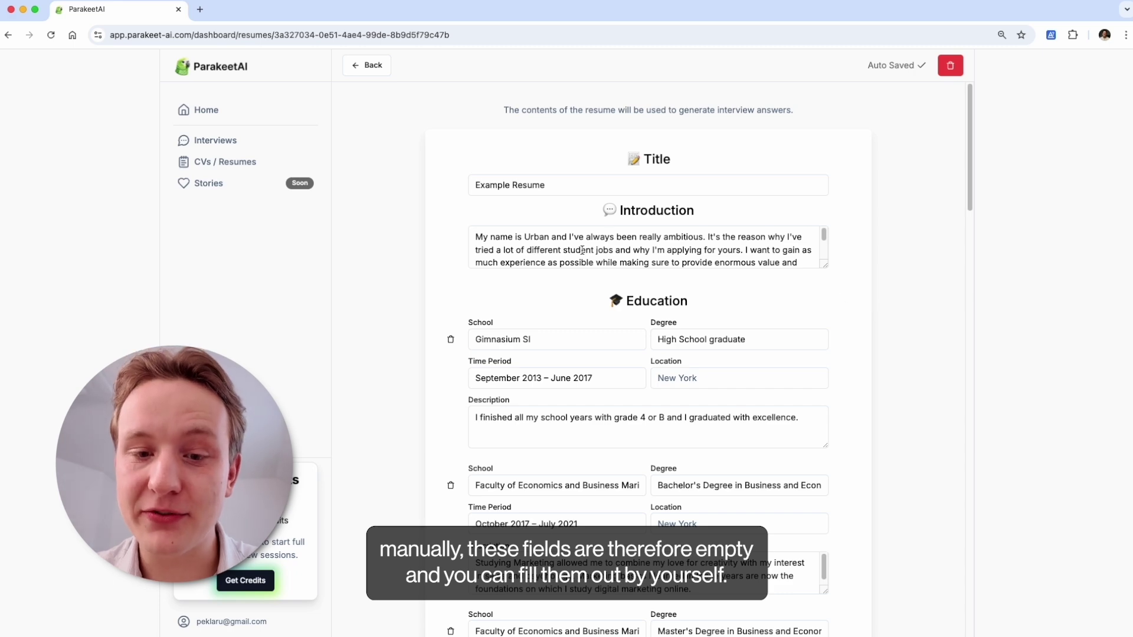
scroll(567, 389, "down", 2)
scroll(567, 389, "up", 2)
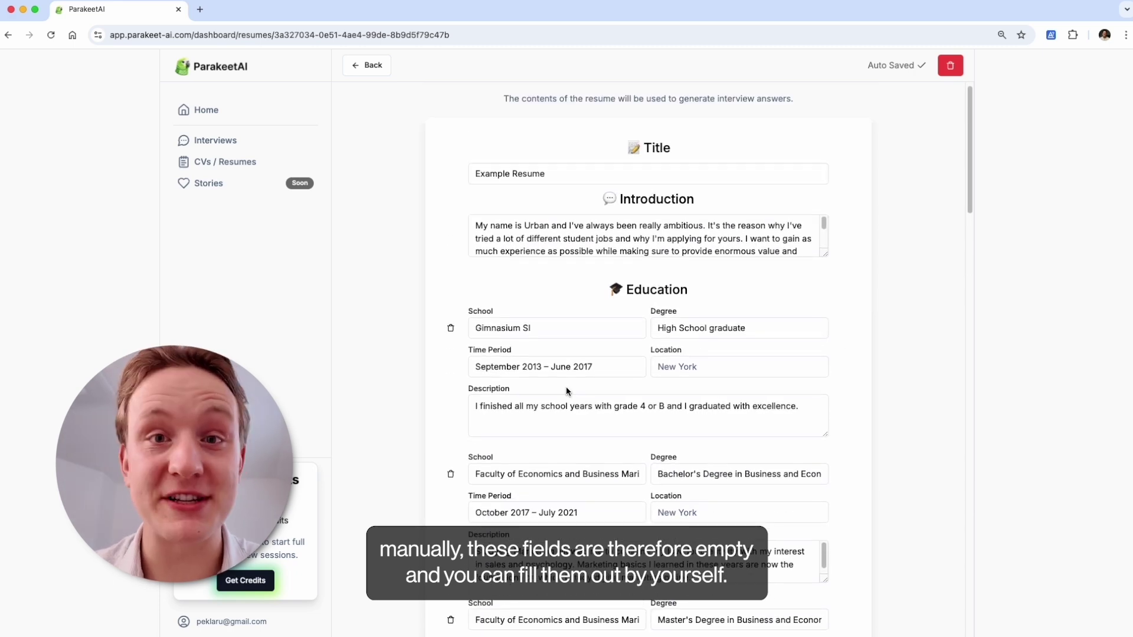
scroll(856, 359, "down", 6)
scroll(856, 359, "down", 12)
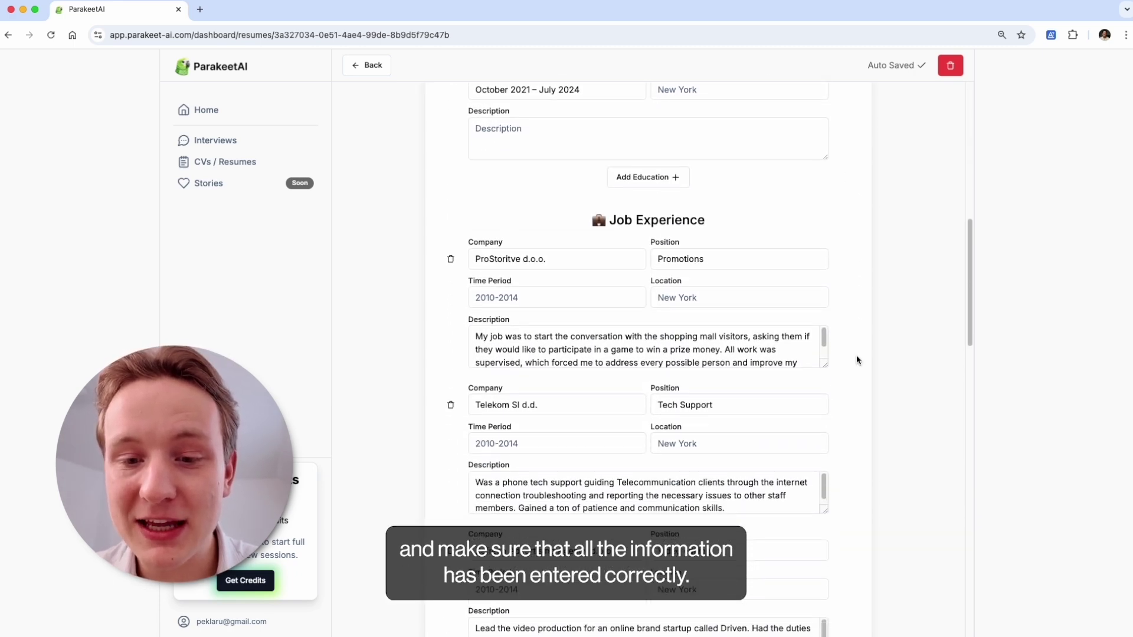
scroll(856, 359, "down", 3)
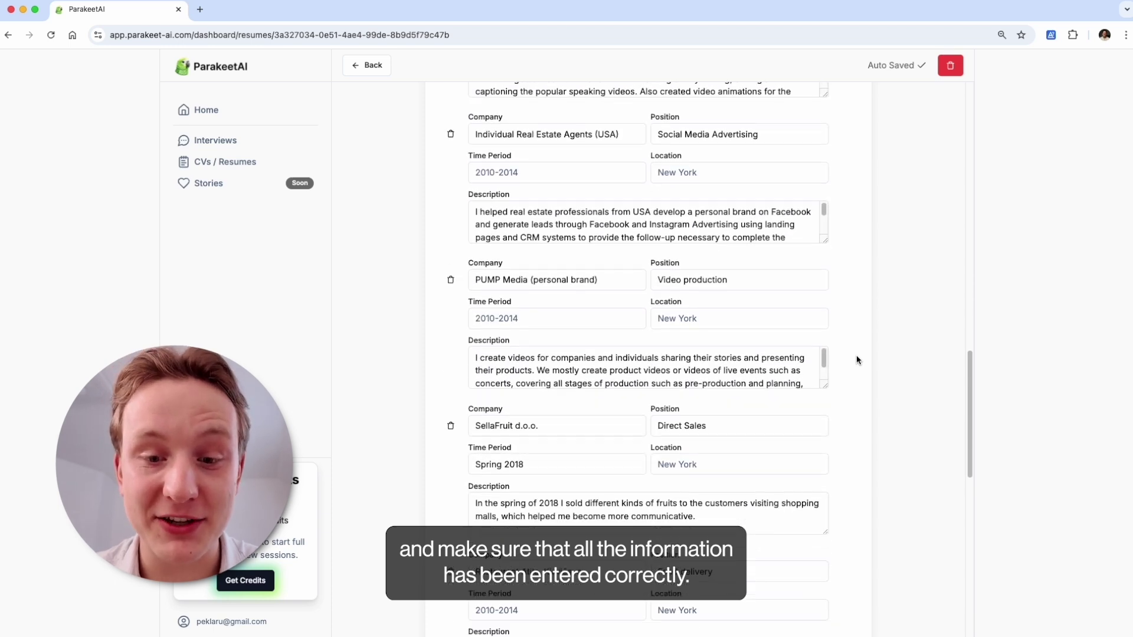
scroll(855, 360, "up", 20)
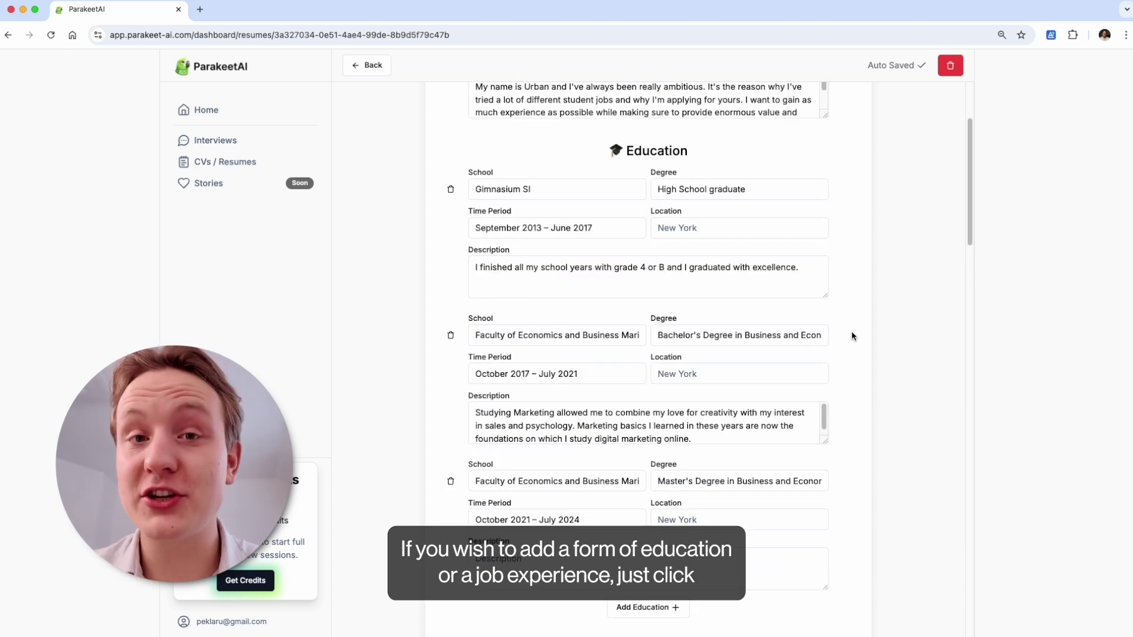
scroll(851, 336, "down", 4)
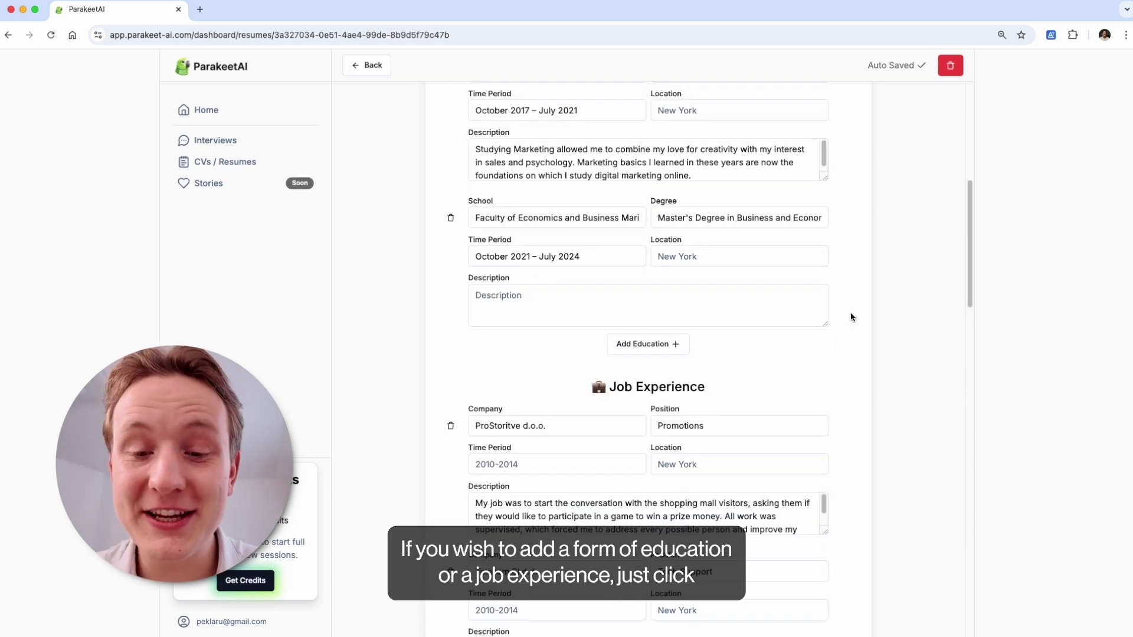
scroll(862, 366, "down", 15)
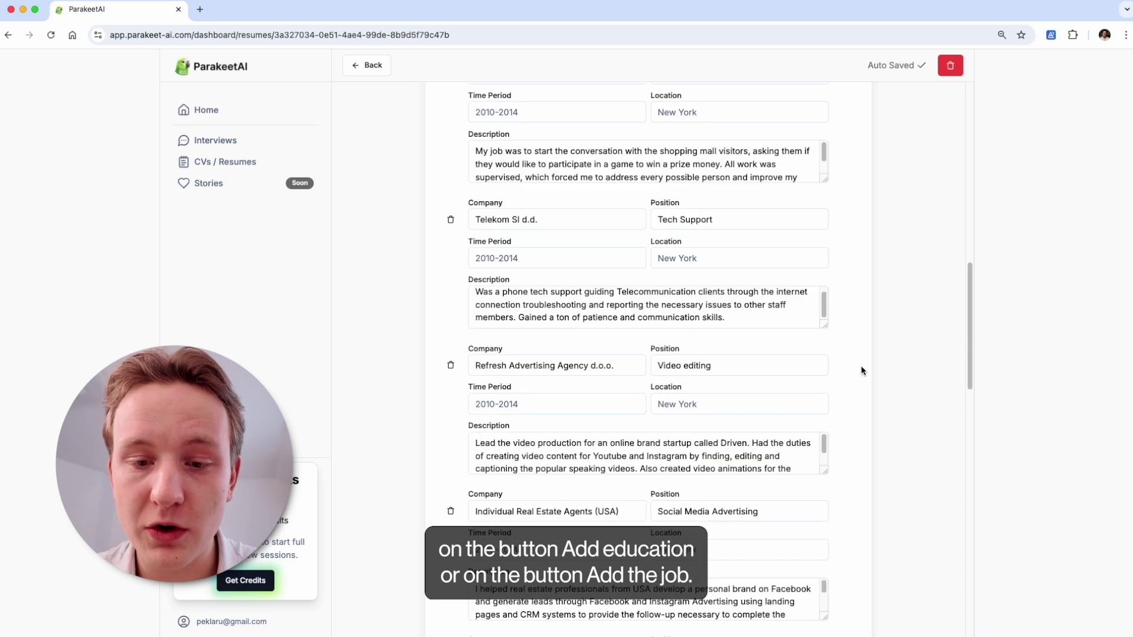
Add then delete a blank job entry, and add an Other Experience entry reading 'Test new experience.'.
left_click(648, 344)
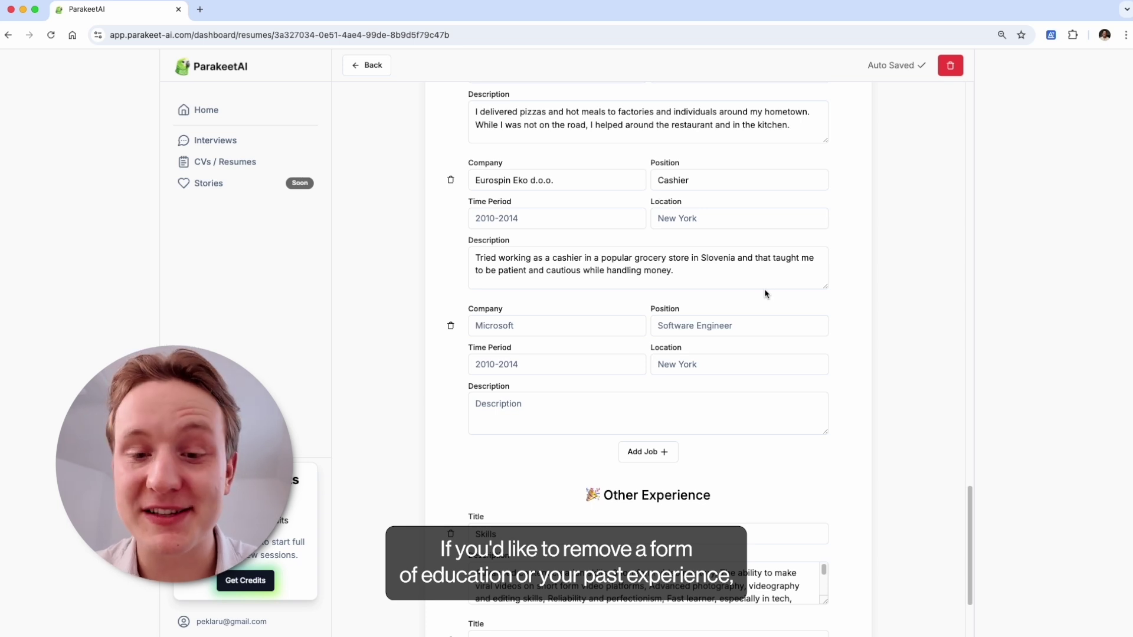
left_click(451, 328)
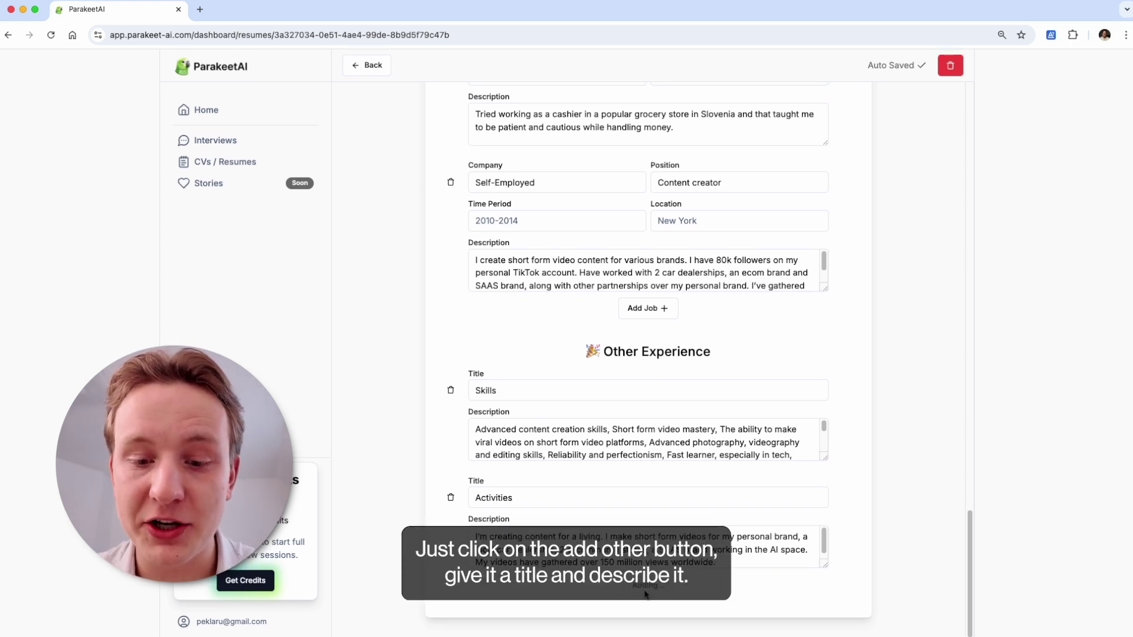
left_click(646, 593)
scroll(834, 562, "down", 2)
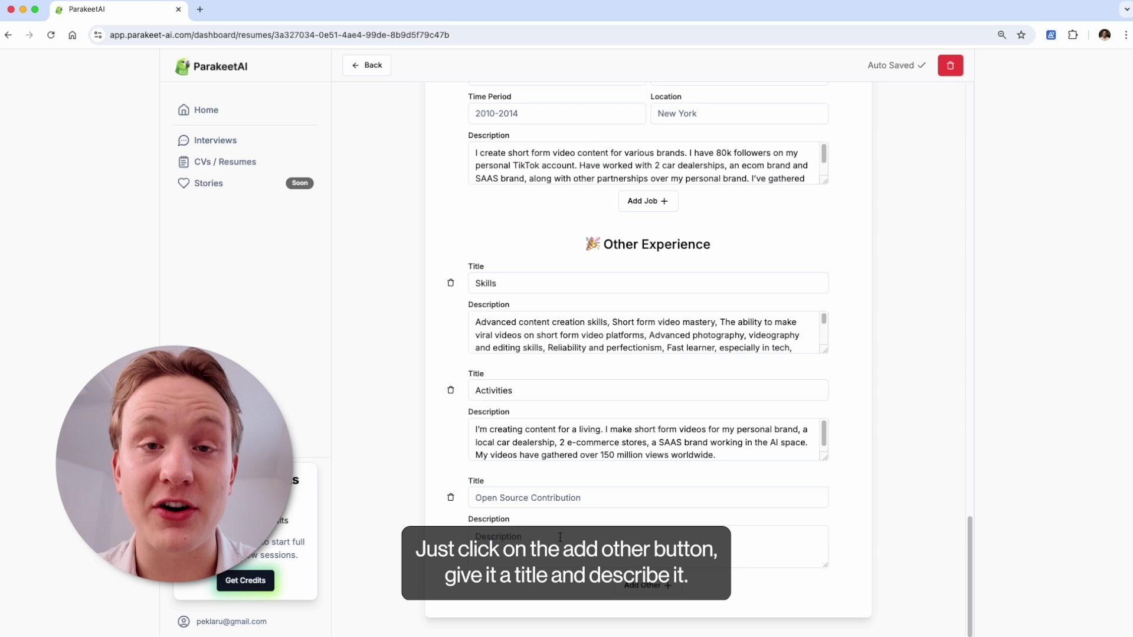
left_click(590, 545)
type("Test new experience.")
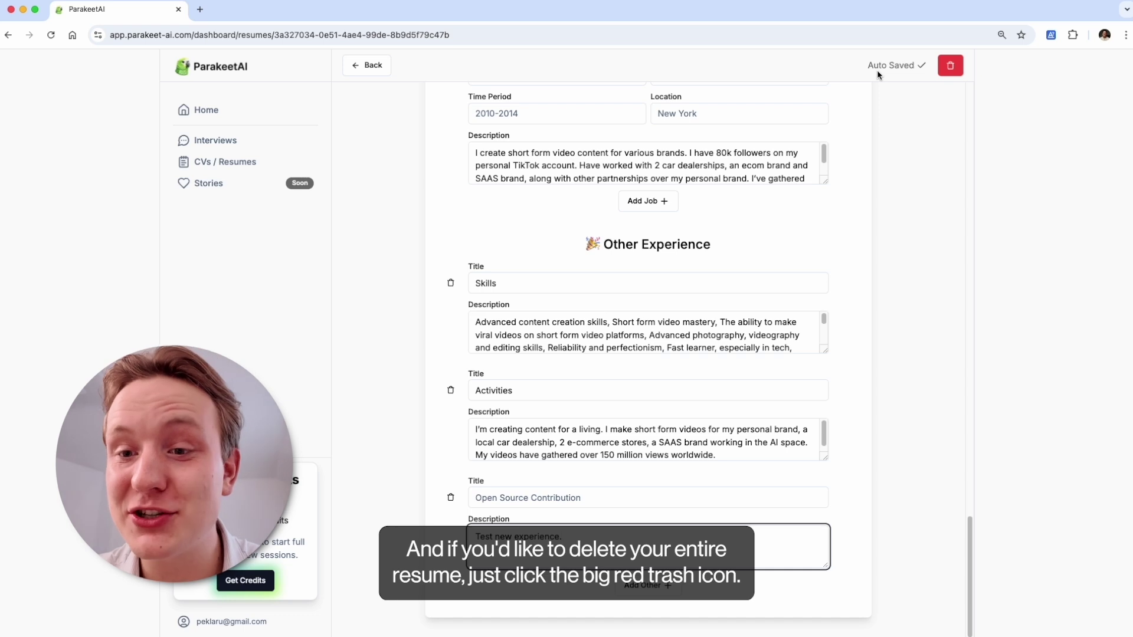
left_click(386, 303)
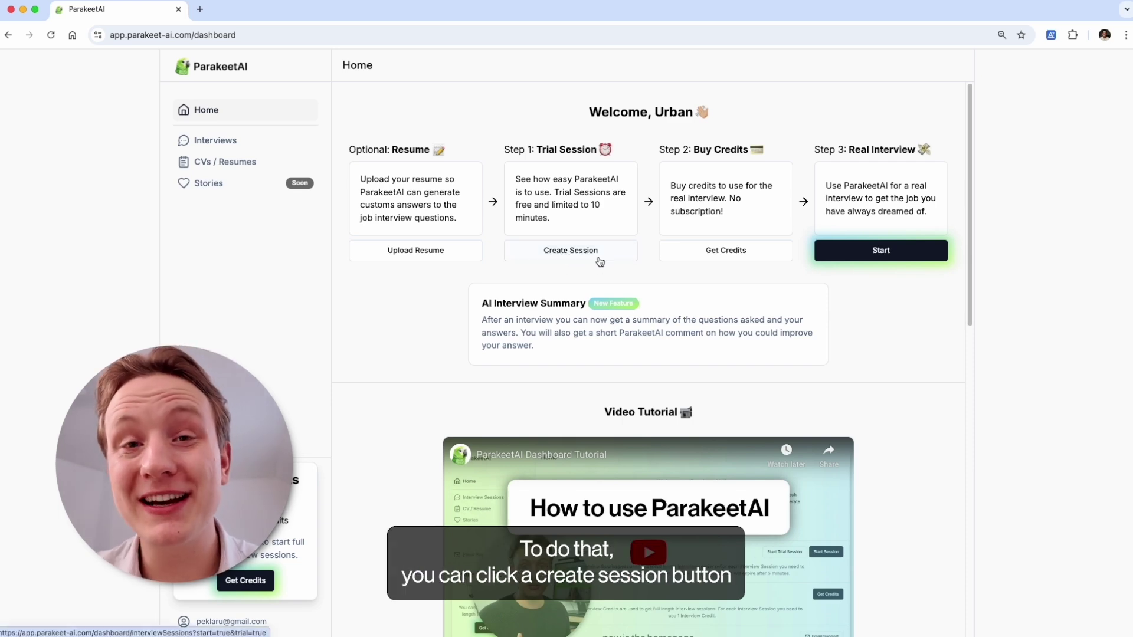
Open the Interviews page listing the seven previous interview sessions.
left_click(572, 255)
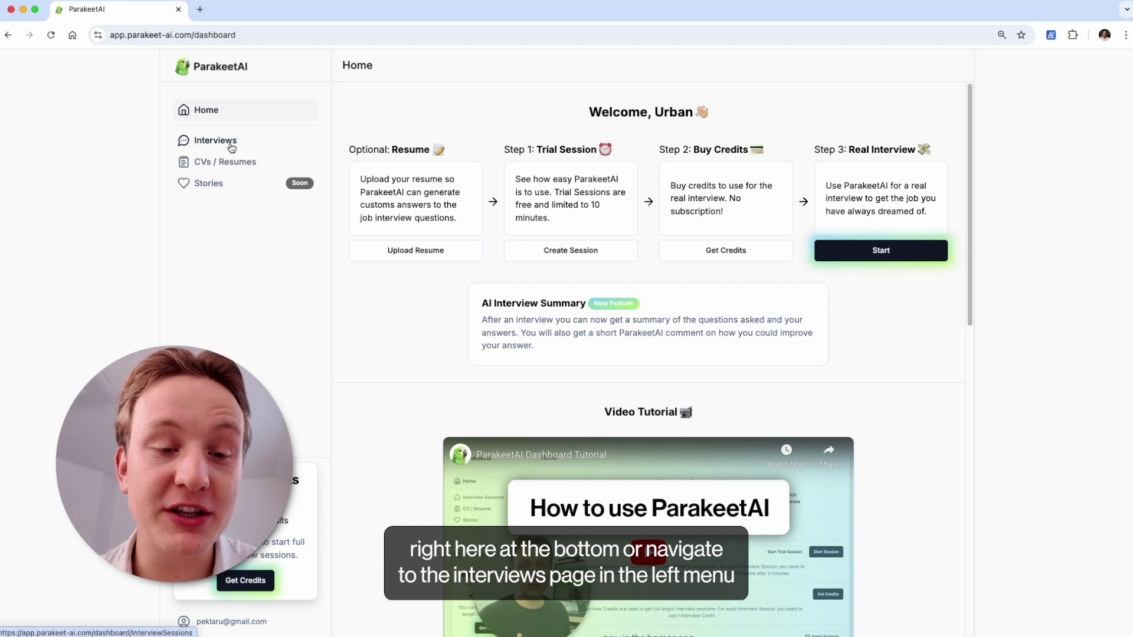
left_click(231, 147)
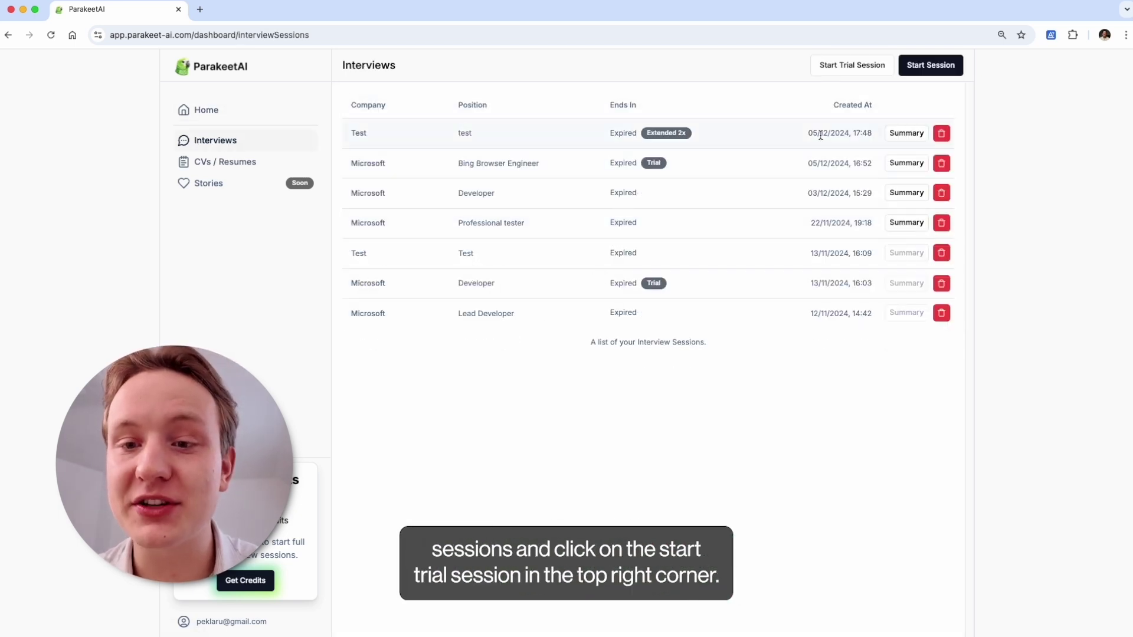
Start a trial session for Microsoft, Software Developer, keeping English as the interview language.
left_click(855, 71)
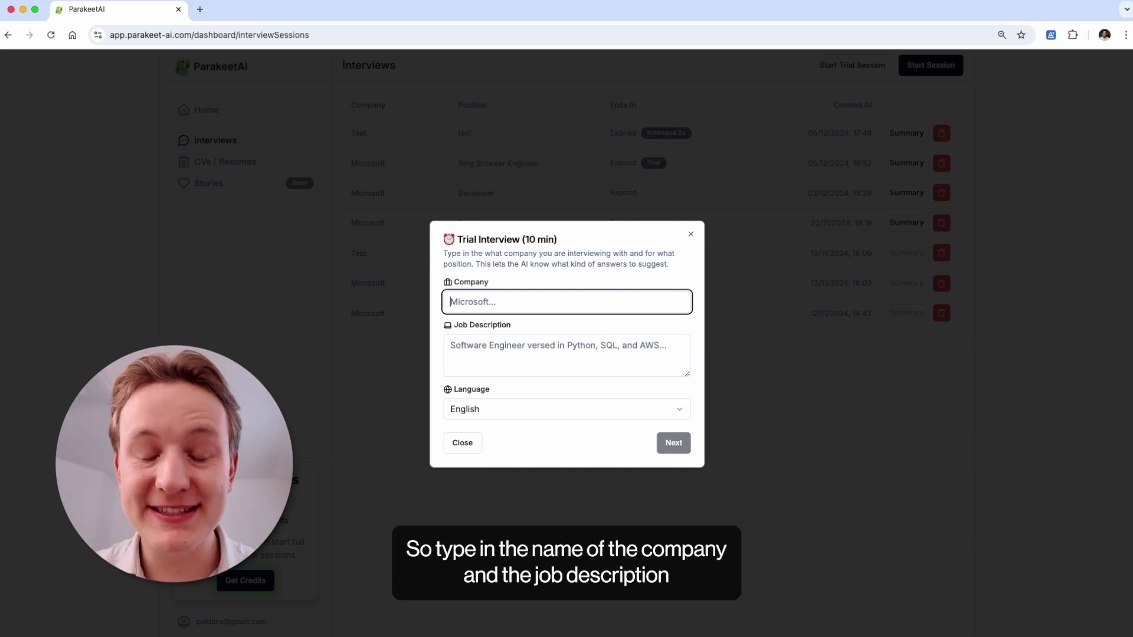
type("Microsoft")
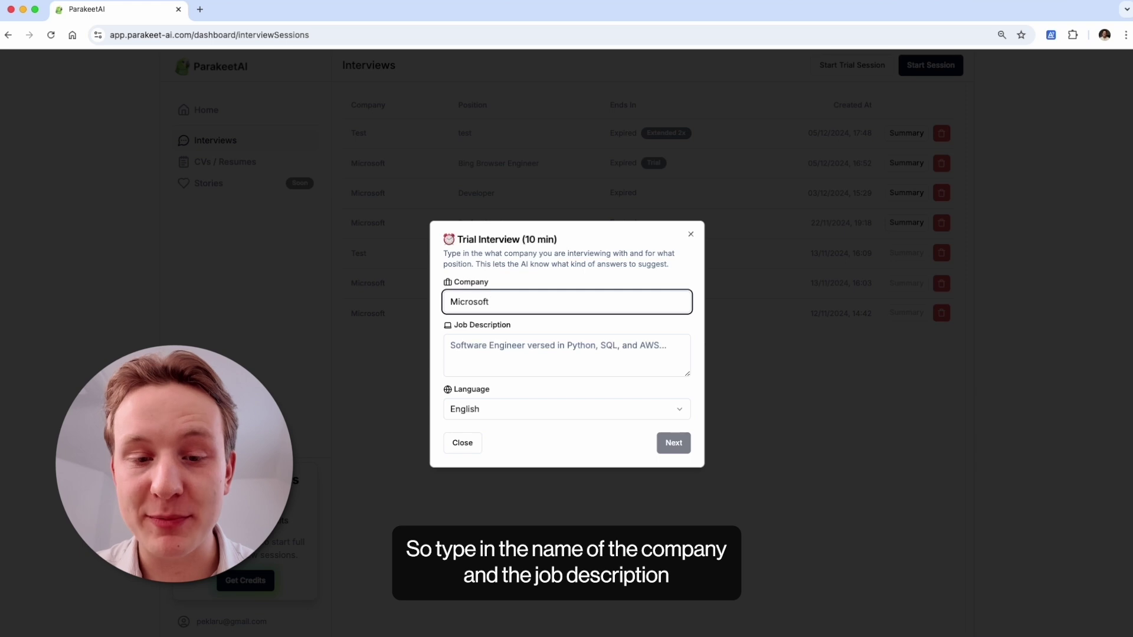
left_click(567, 354)
type("Software Developer")
left_click(536, 410)
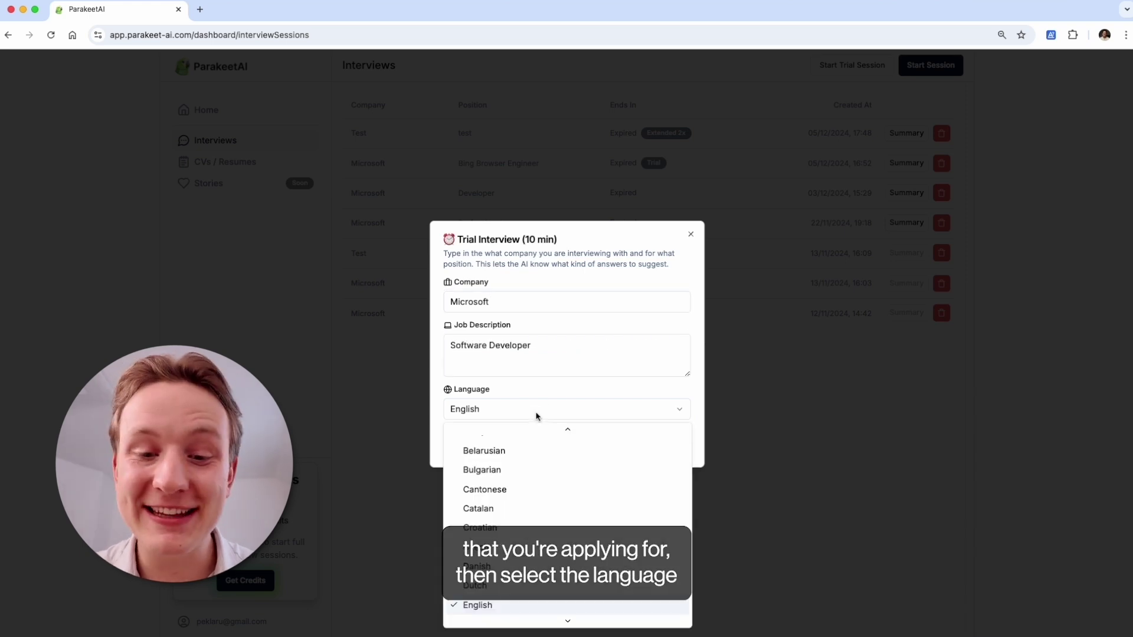
scroll(495, 538, "down", 2)
left_click(494, 534)
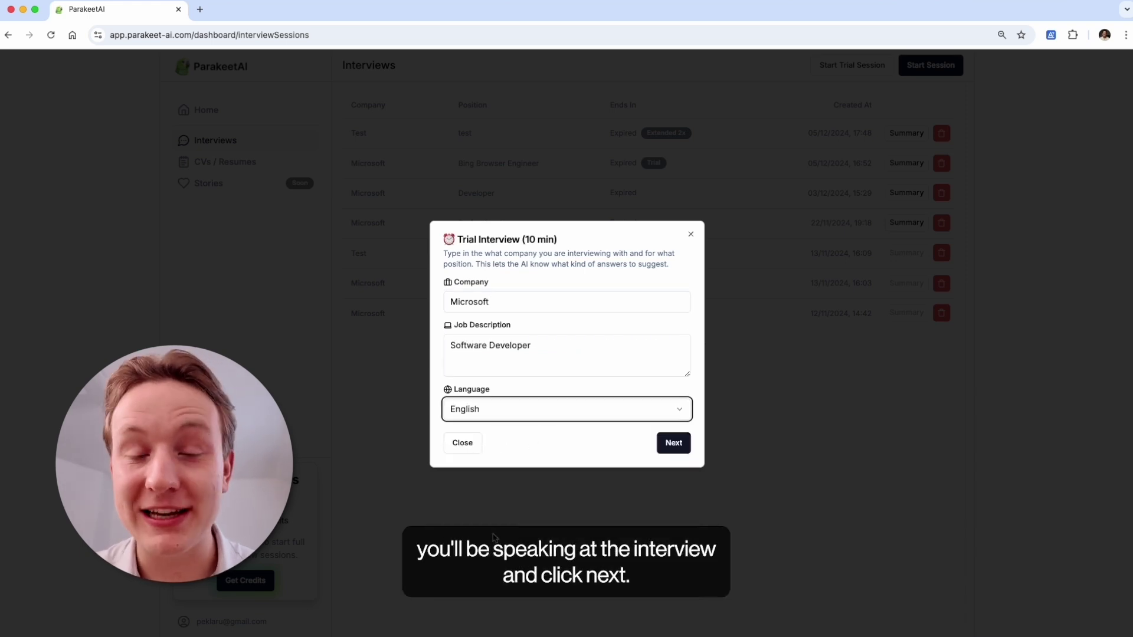
Choose Example Resume as the trial interview's resume.
left_click(673, 443)
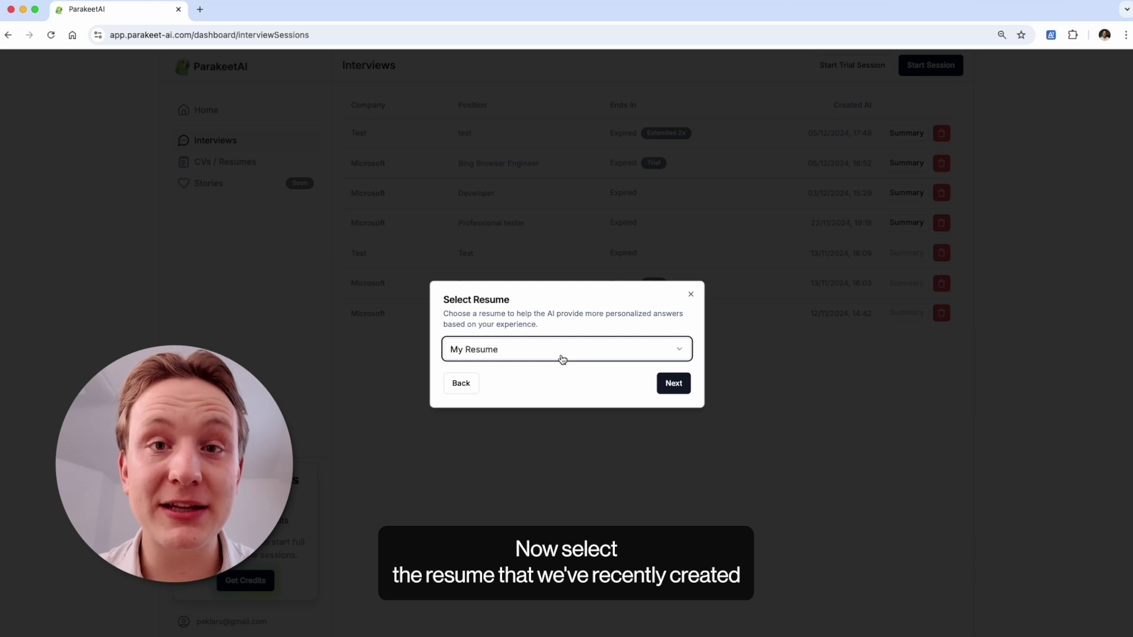
left_click(561, 358)
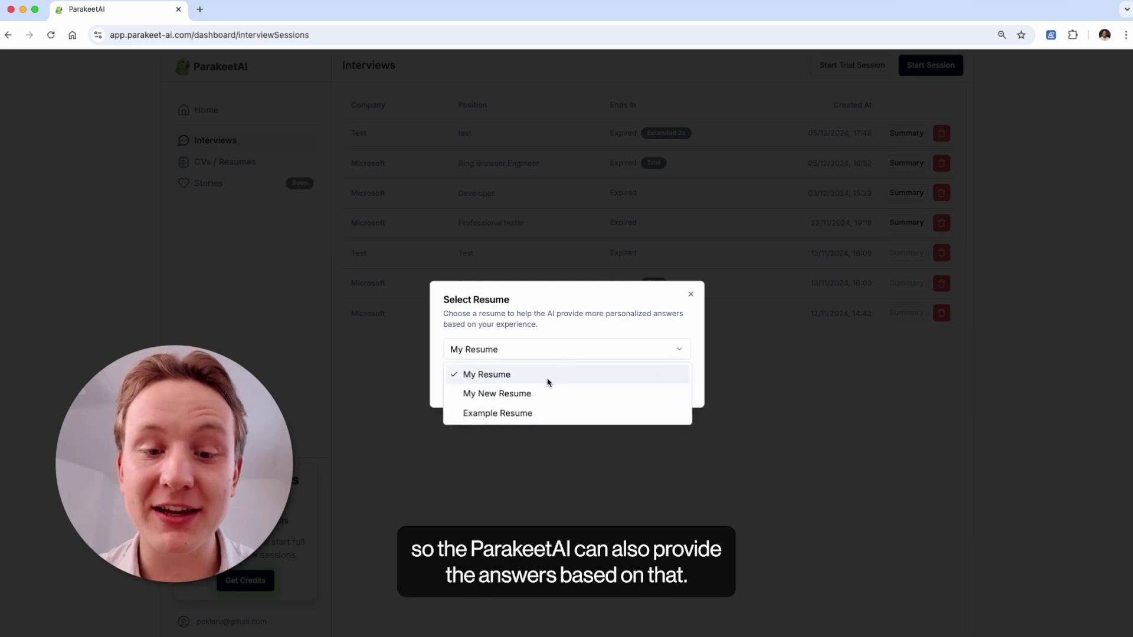
left_click(534, 417)
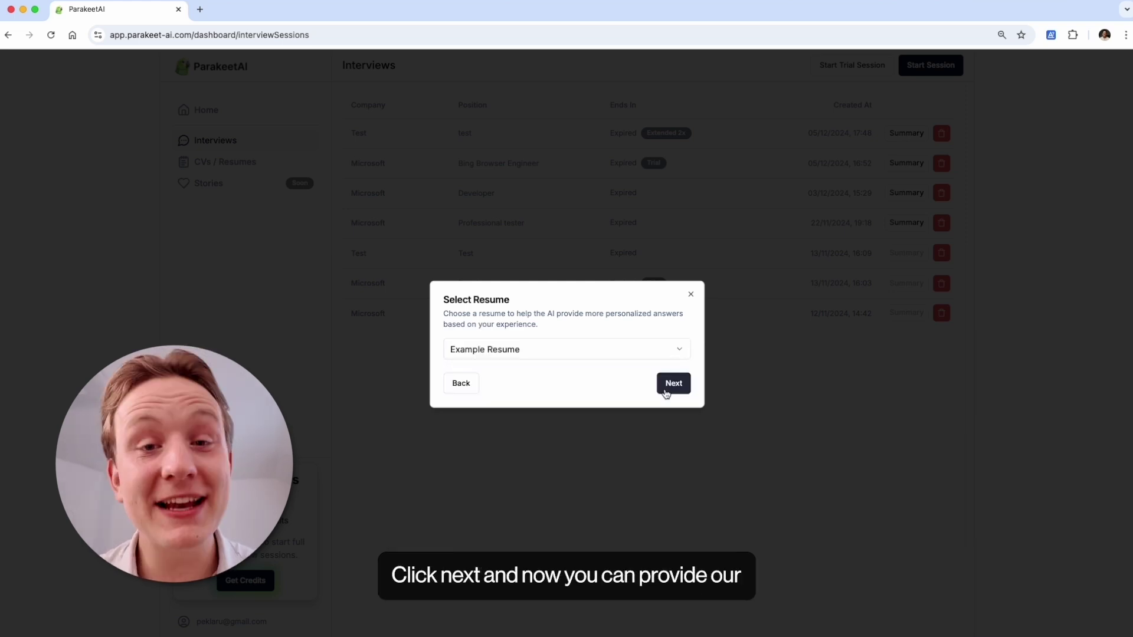
Leave the Extra Context instructions empty and switch on Simple English answers.
left_click(666, 394)
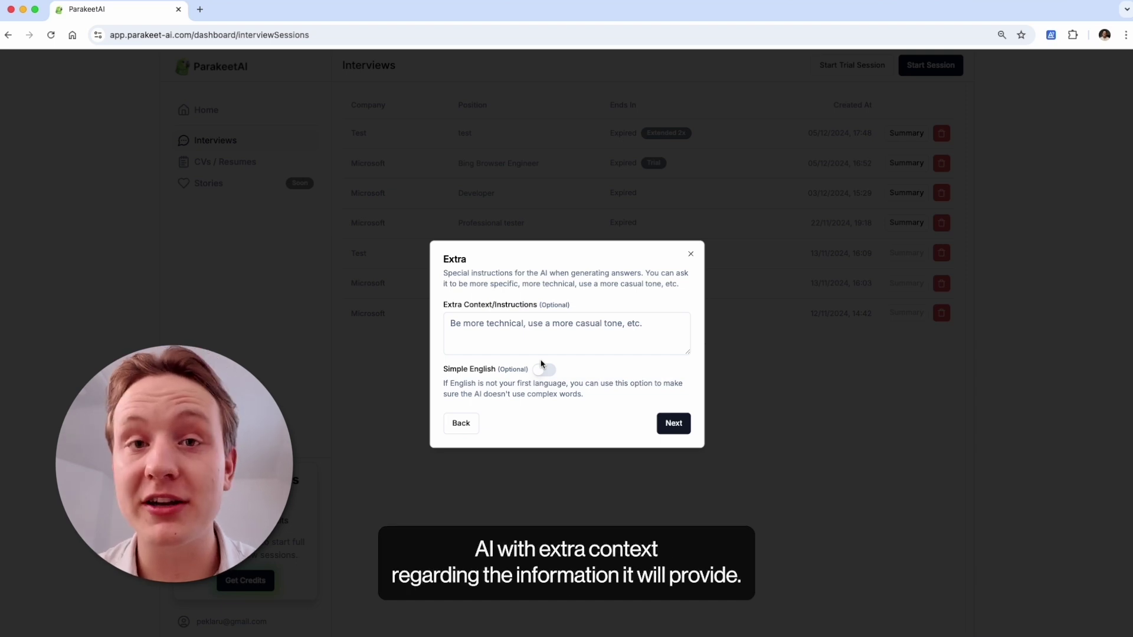
left_click(530, 335)
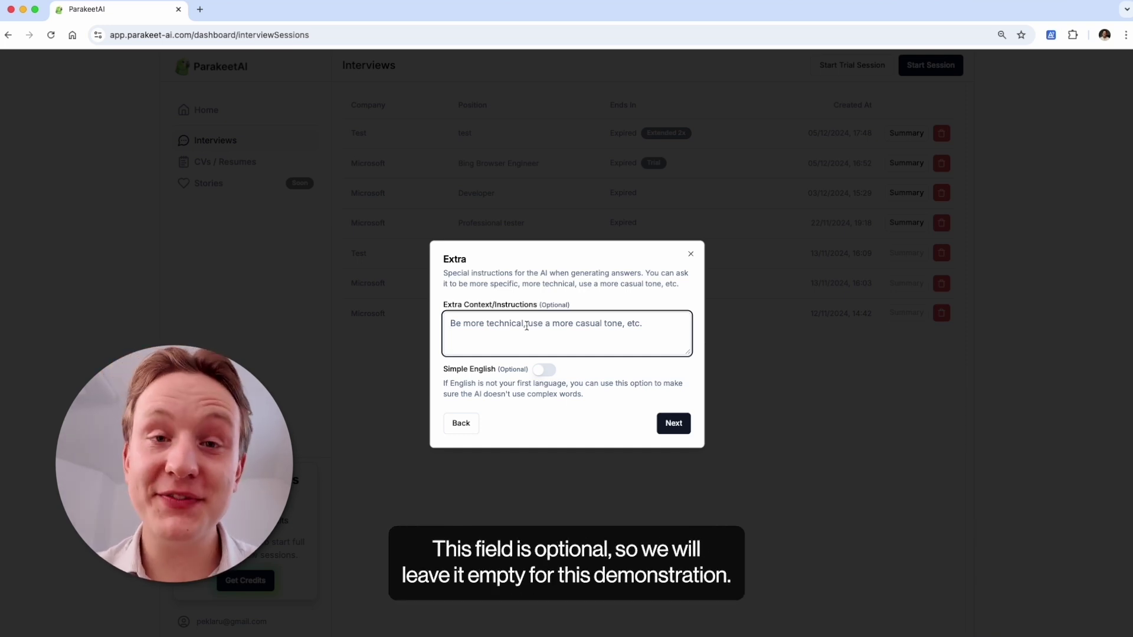
left_click(601, 379)
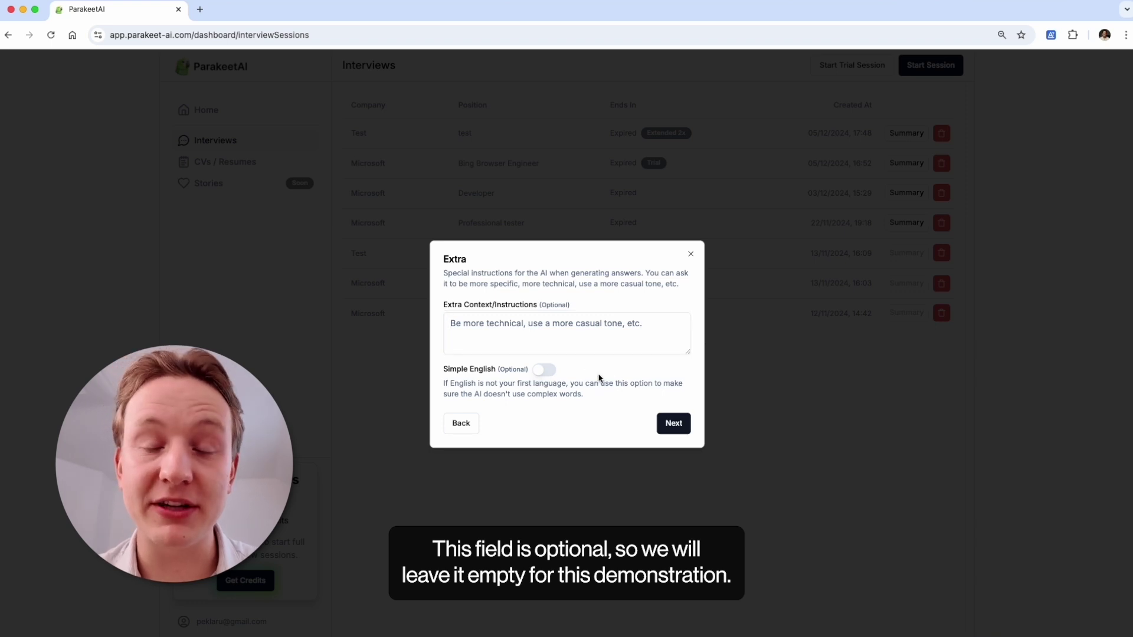
left_click(545, 372)
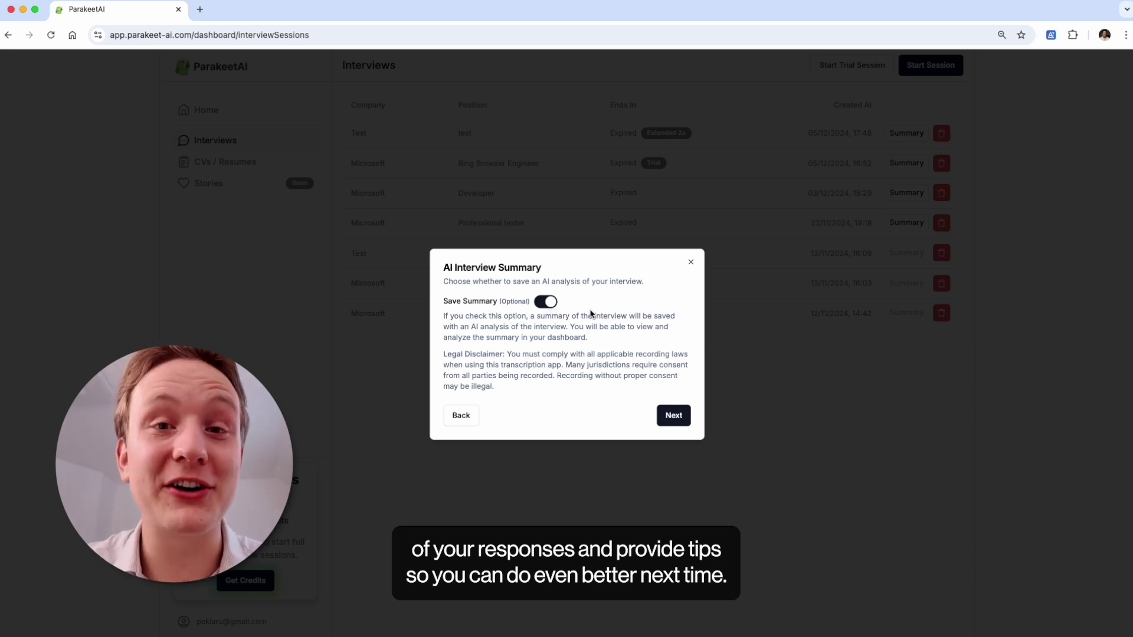
Keep Save Summary on and create the 10-minute trial session.
left_click(665, 413)
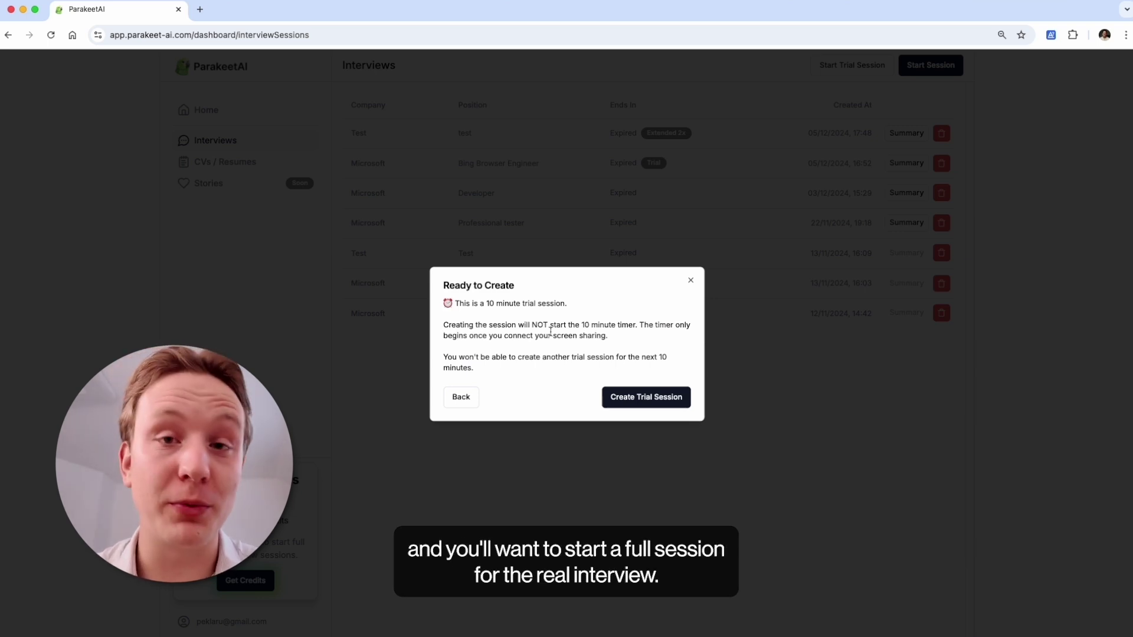
left_click(643, 400)
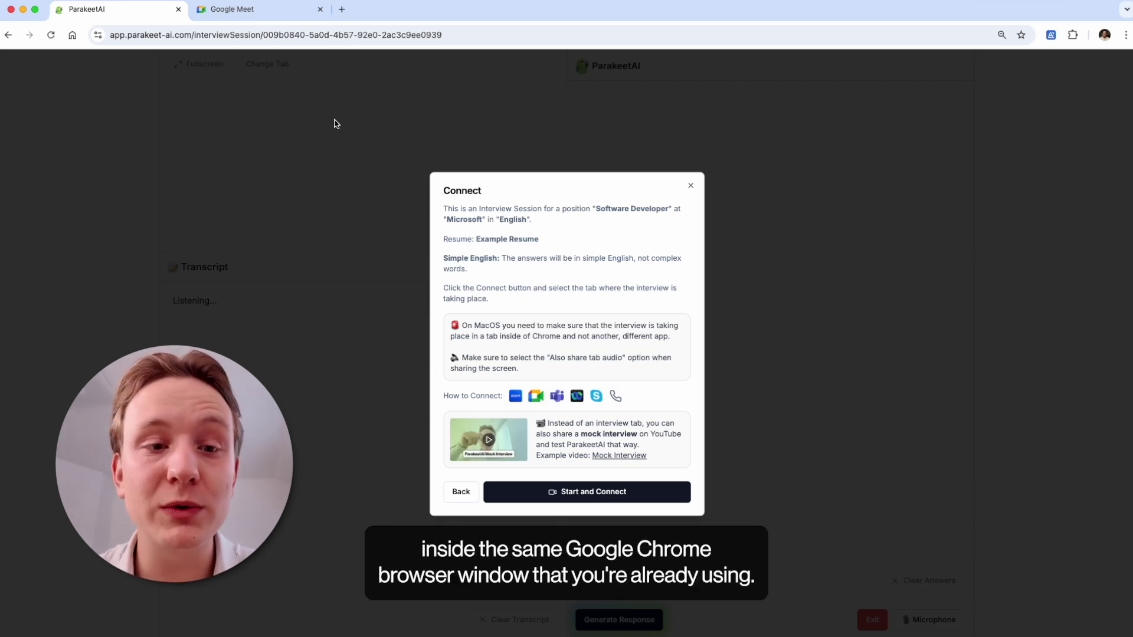
Open the mock interview video in a new tab, glance at the Zoom tab, then return to Google Meet.
left_click(248, 12)
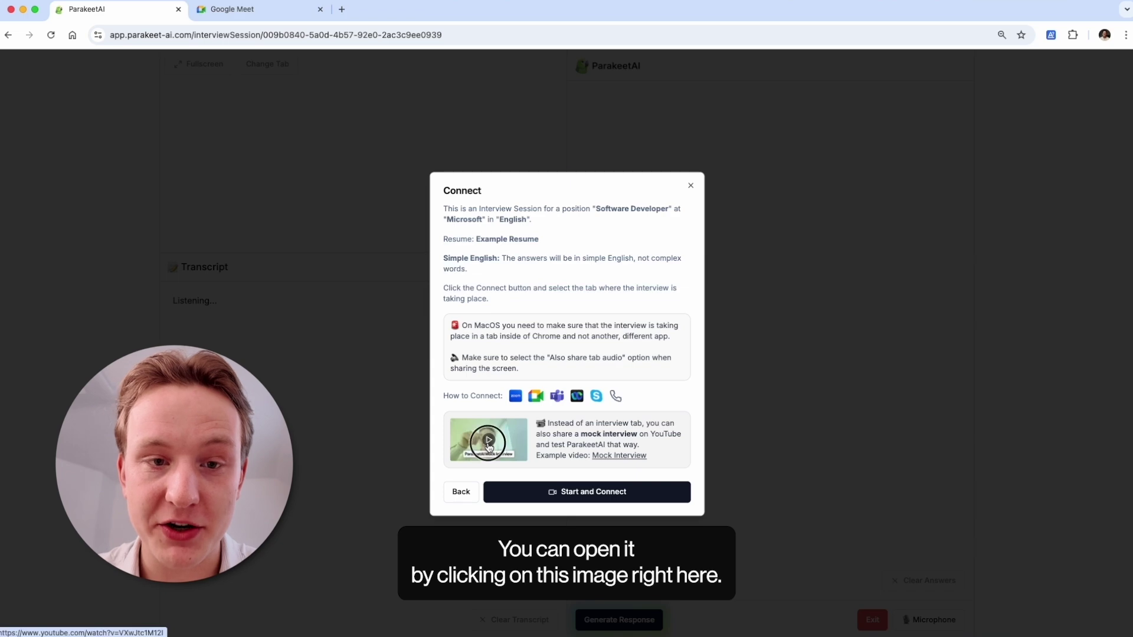
left_click(490, 440)
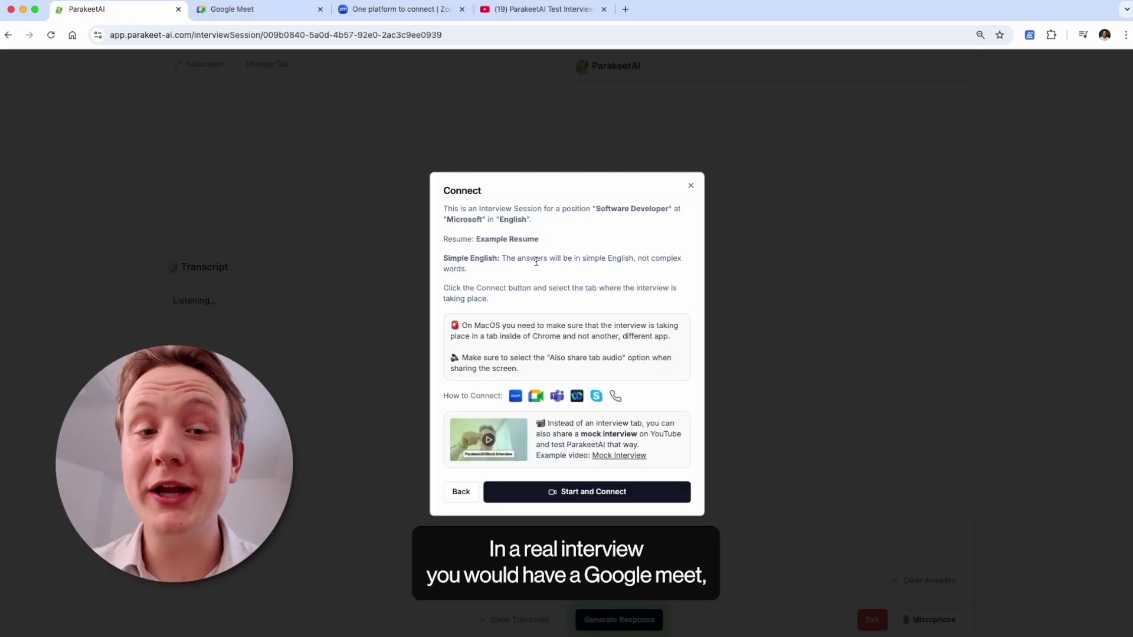
left_click(253, 10)
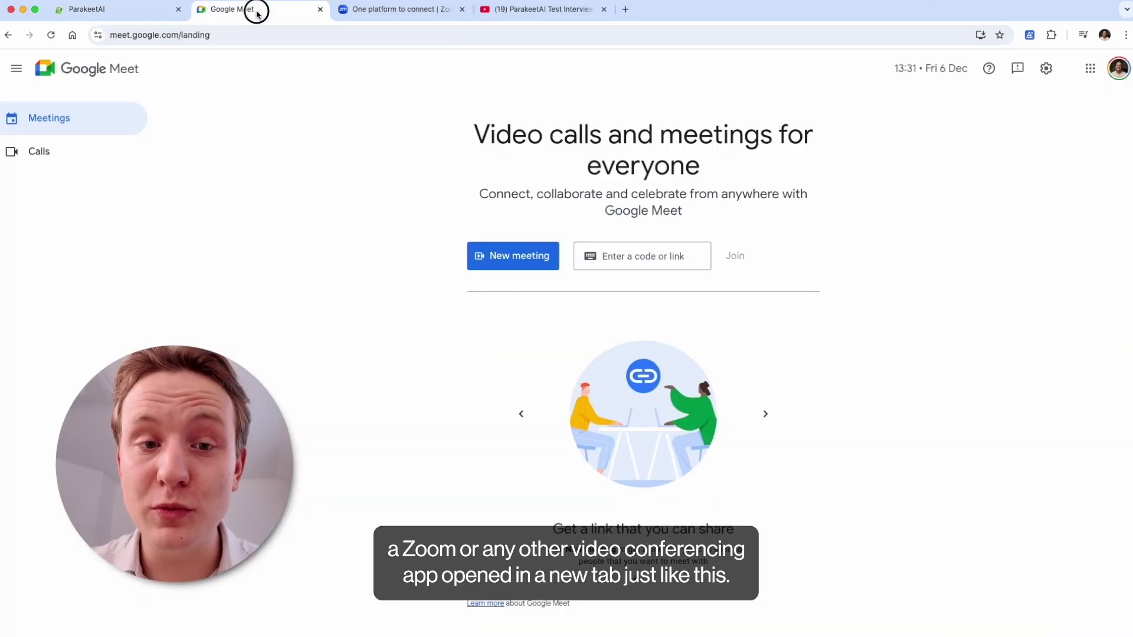
left_click(372, 15)
left_click(290, 16)
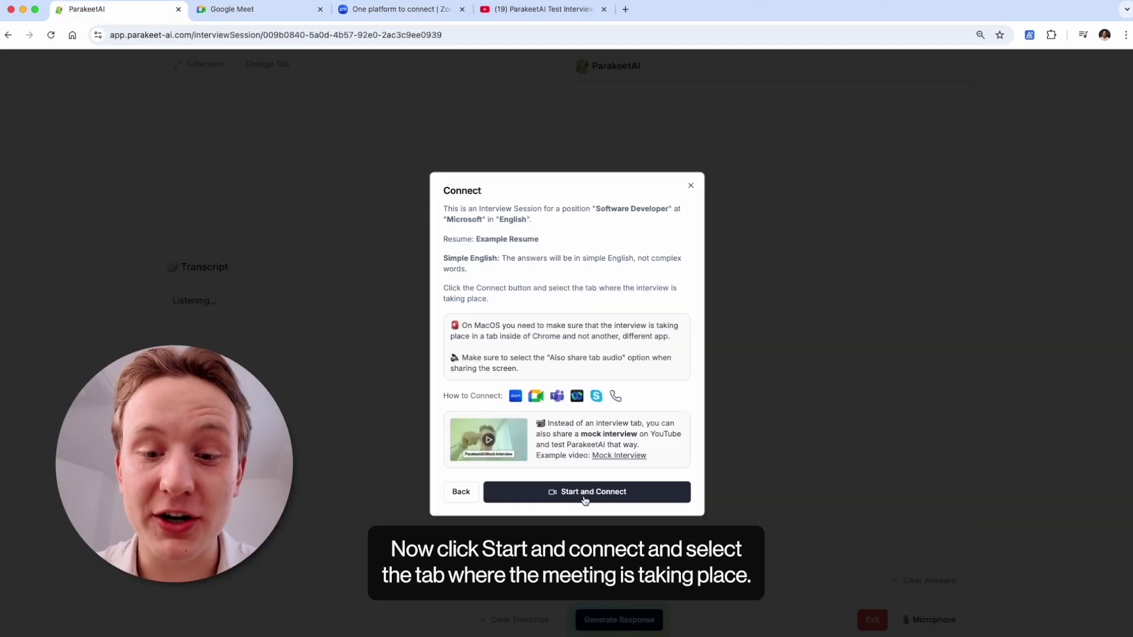
Share the YouTube test interview tab, with tab audio on, to the trial session.
left_click(584, 499)
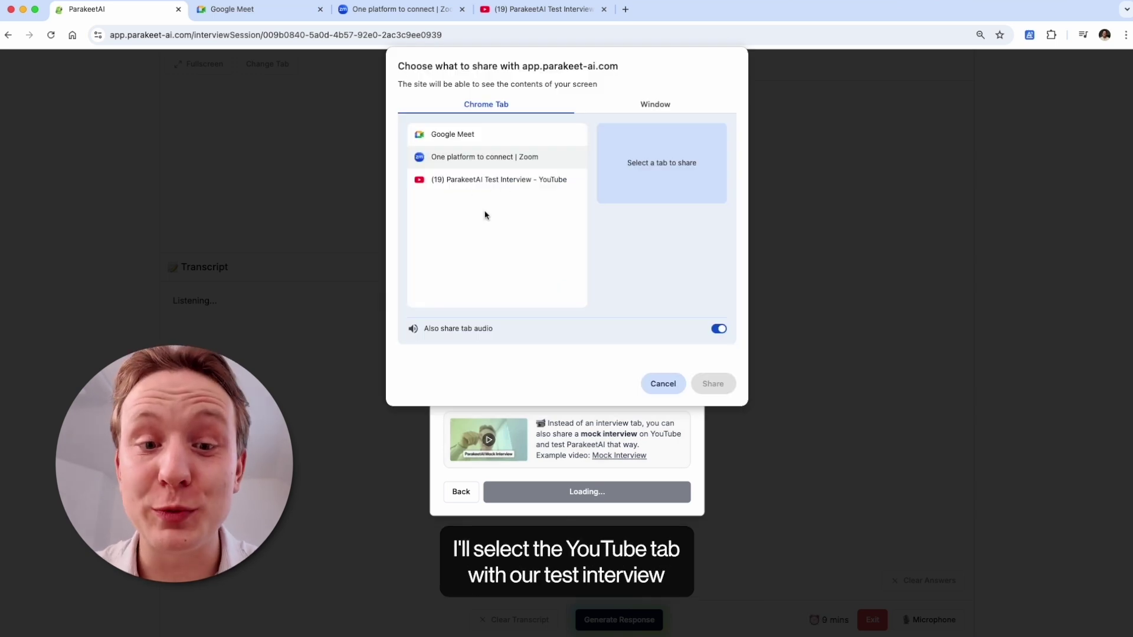
left_click(463, 183)
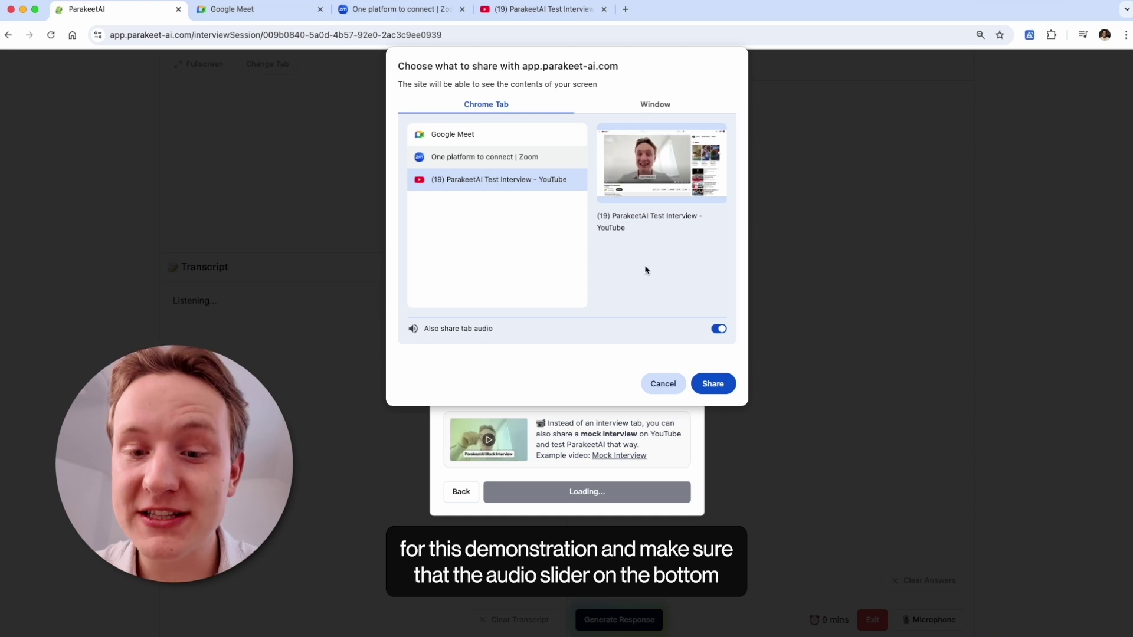
left_click(718, 329)
left_click(718, 329)
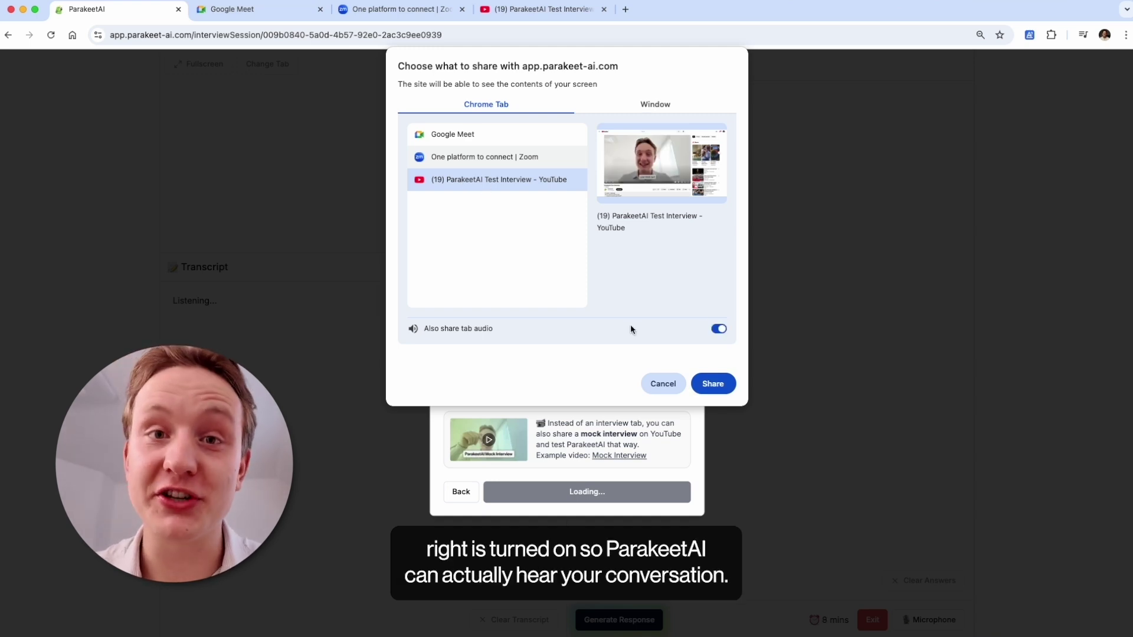
left_click(649, 106)
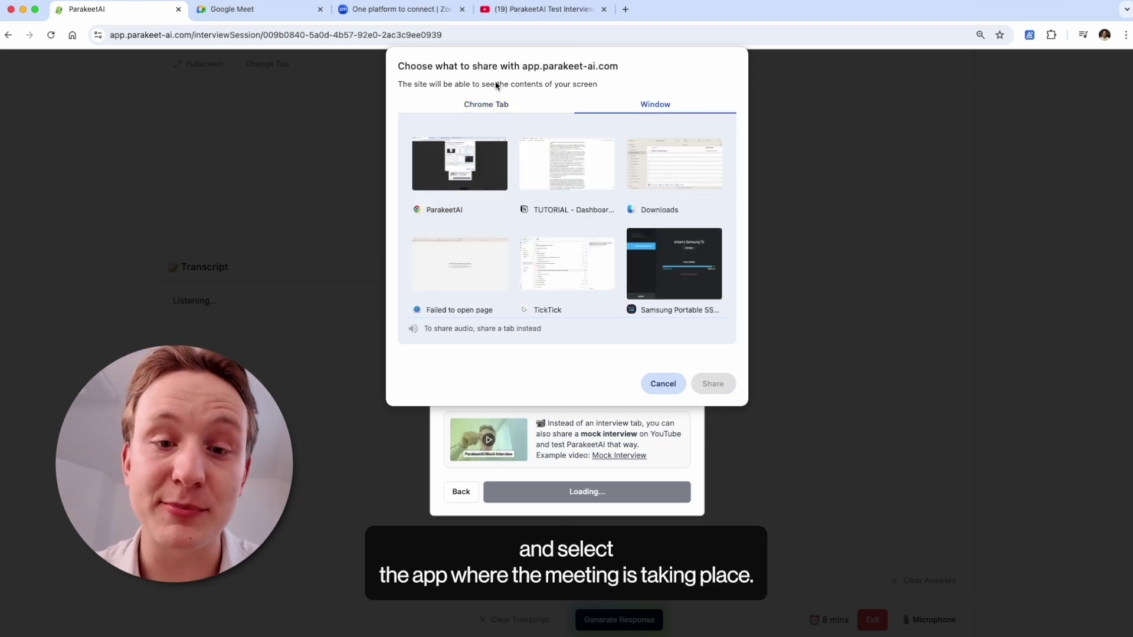
left_click(494, 109)
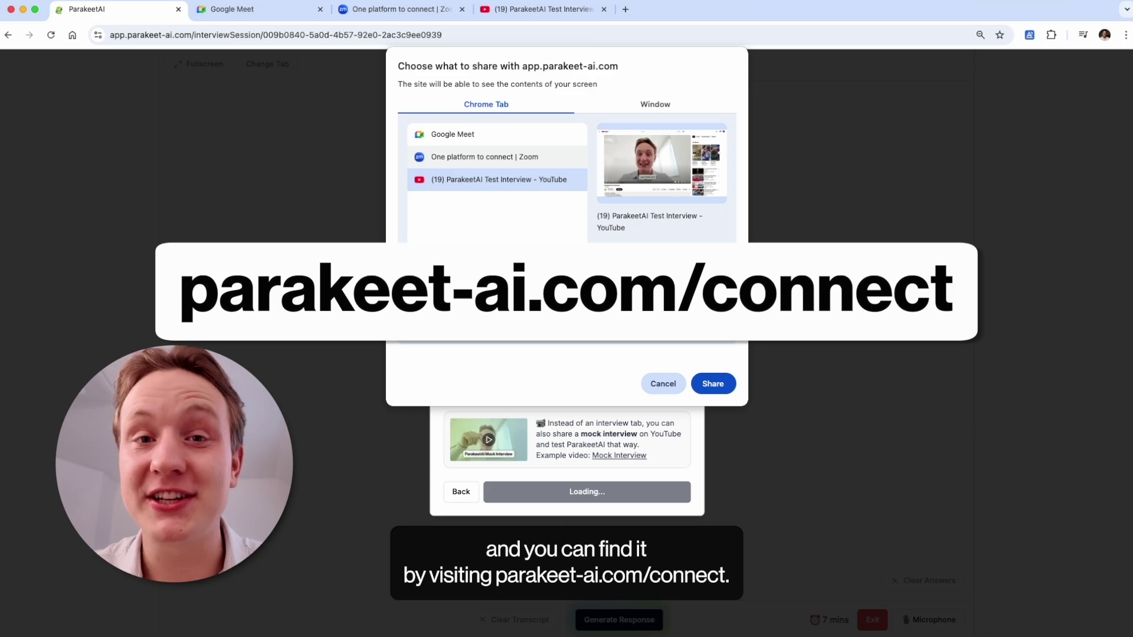
left_click(713, 384)
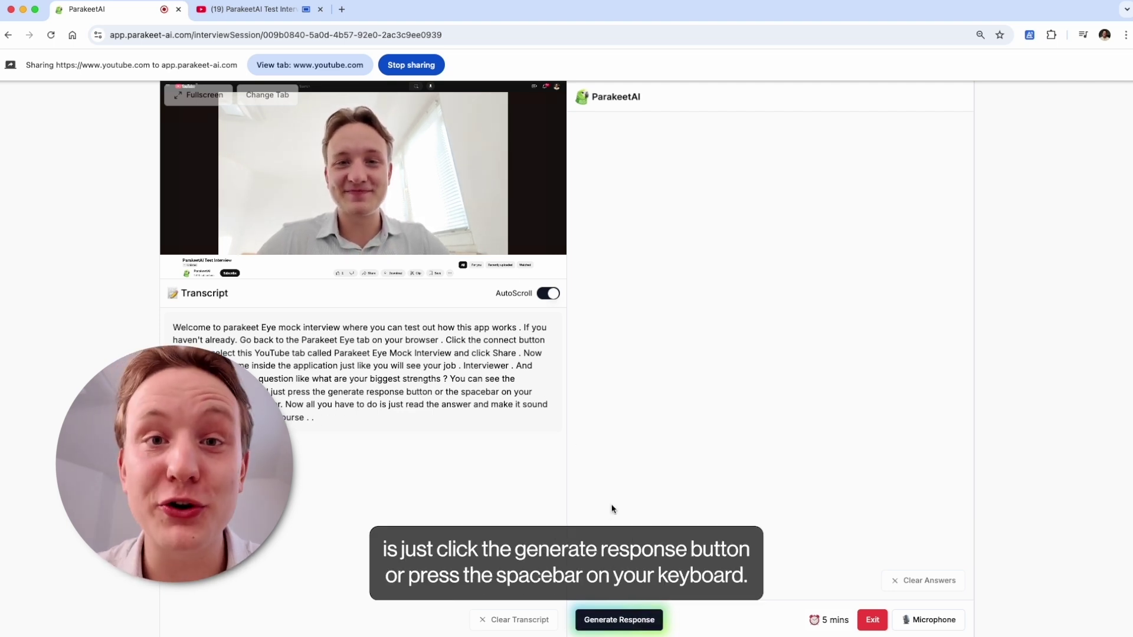
Generate an AI answer to the question about how past experiences help in this position.
key("space")
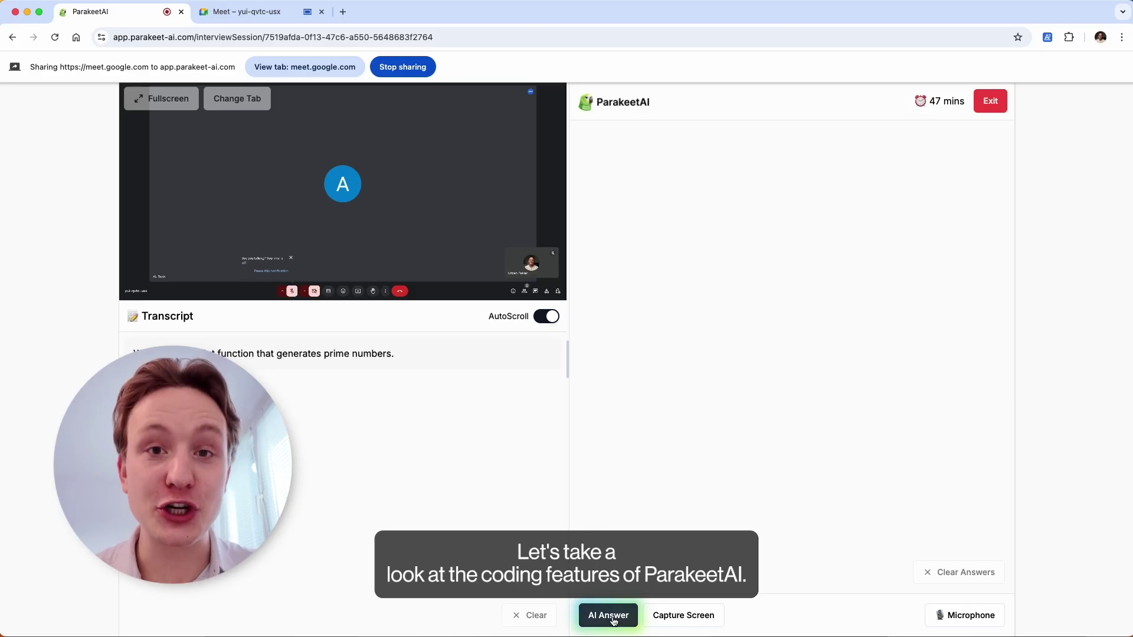
Get AI answers for the prime-number question and, by screen capture, the Median of Two Sorted Arrays problem.
left_click(608, 626)
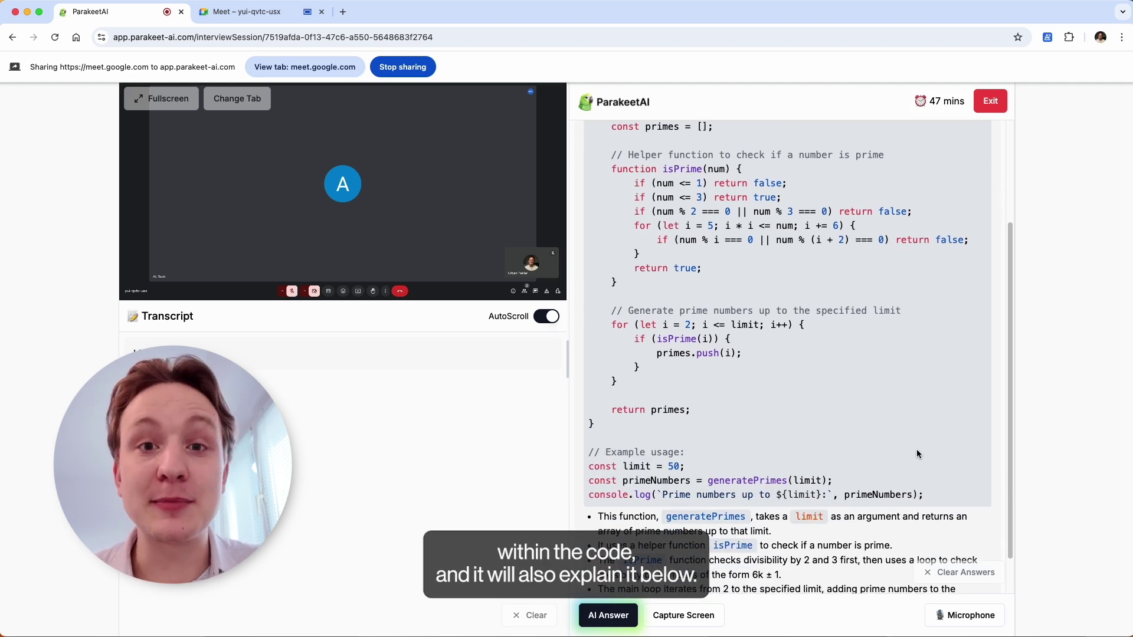
scroll(929, 413, "up", 5)
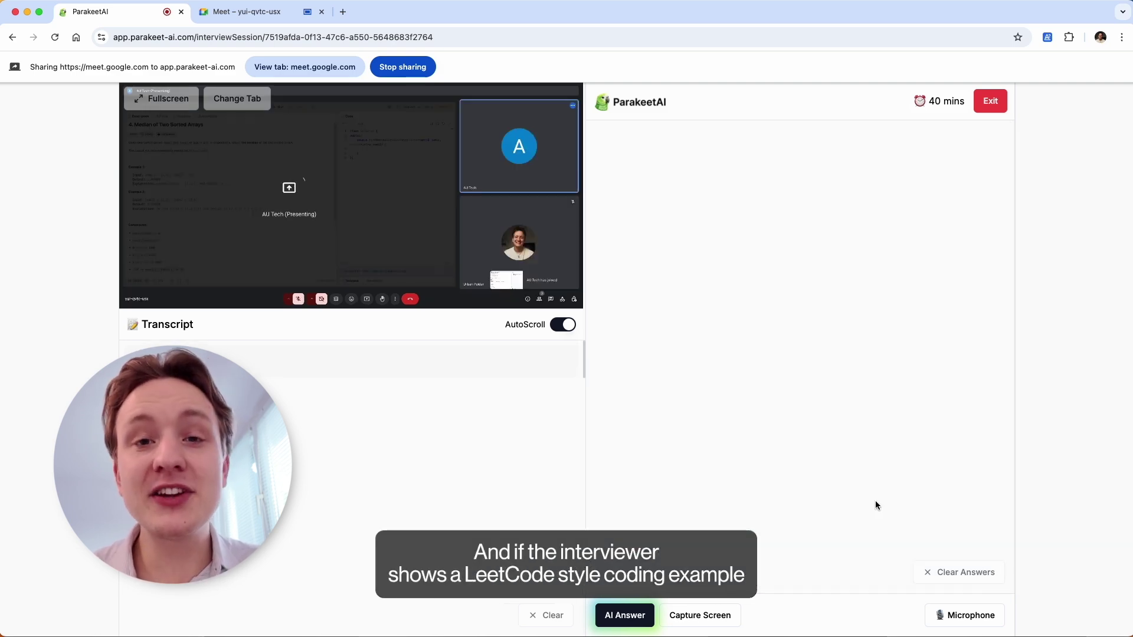
left_click_drag(585, 359, 773, 389)
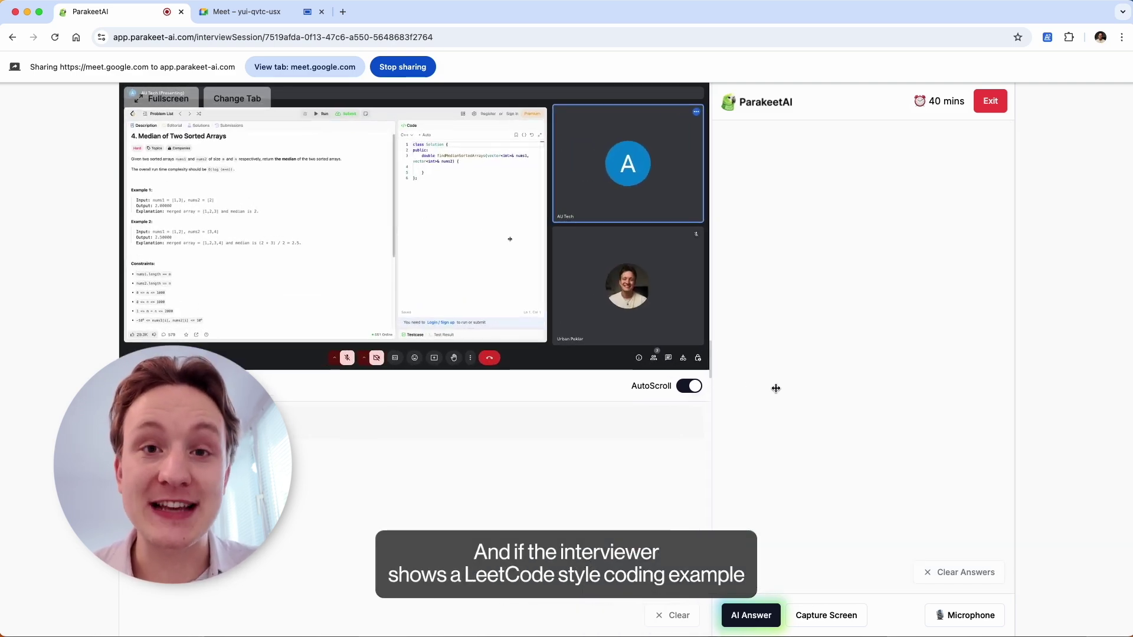
left_click(835, 626)
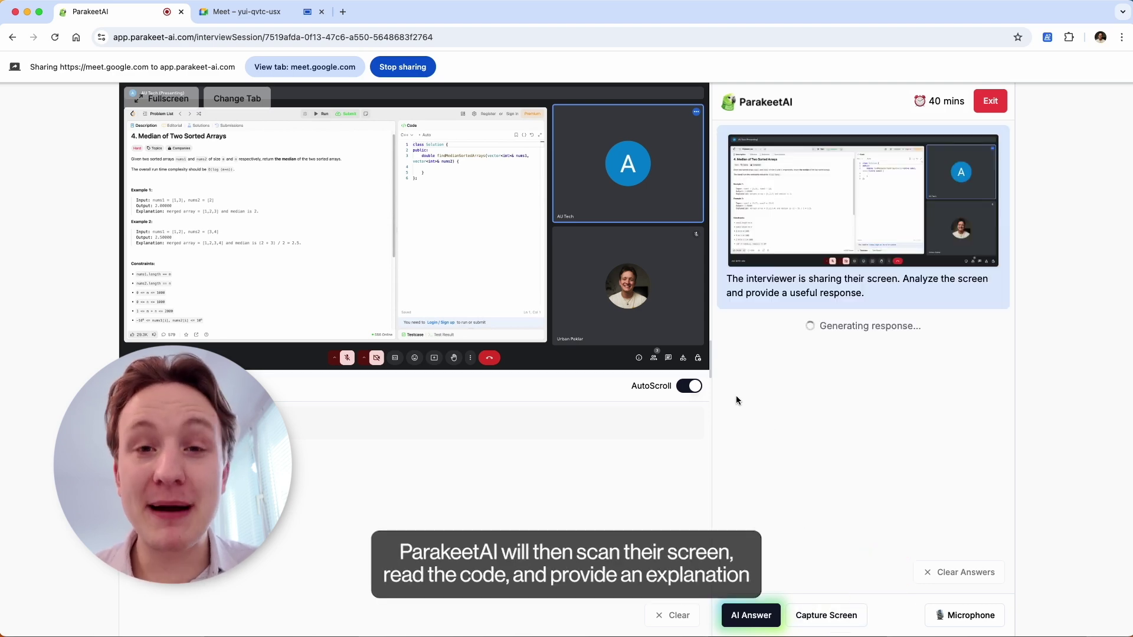
left_click_drag(710, 372, 589, 381)
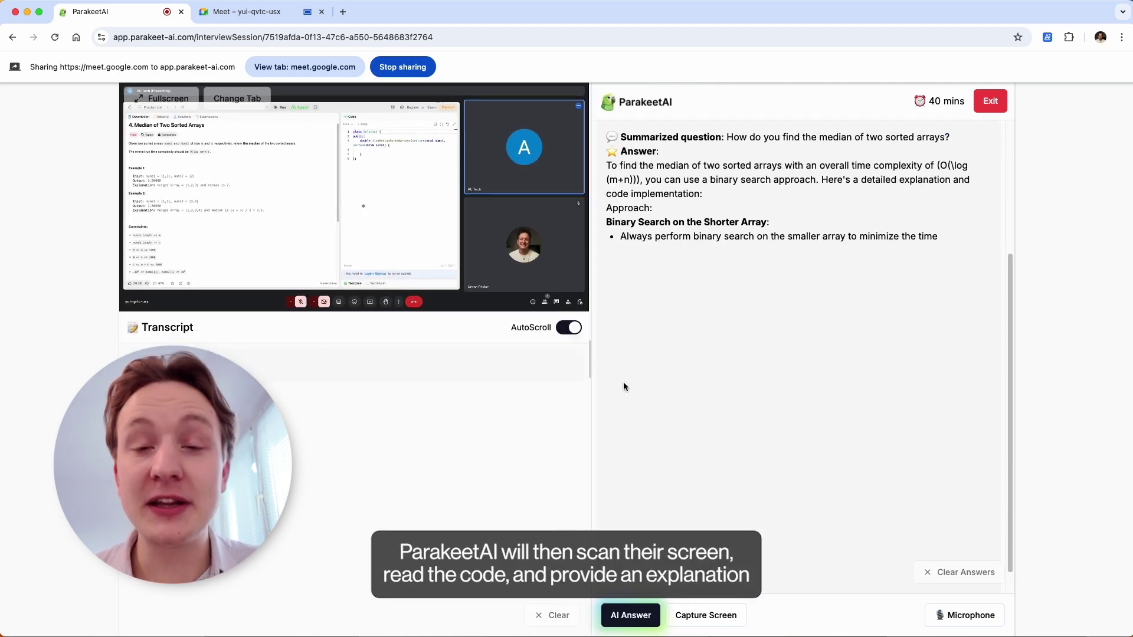
scroll(997, 407, "down", 3)
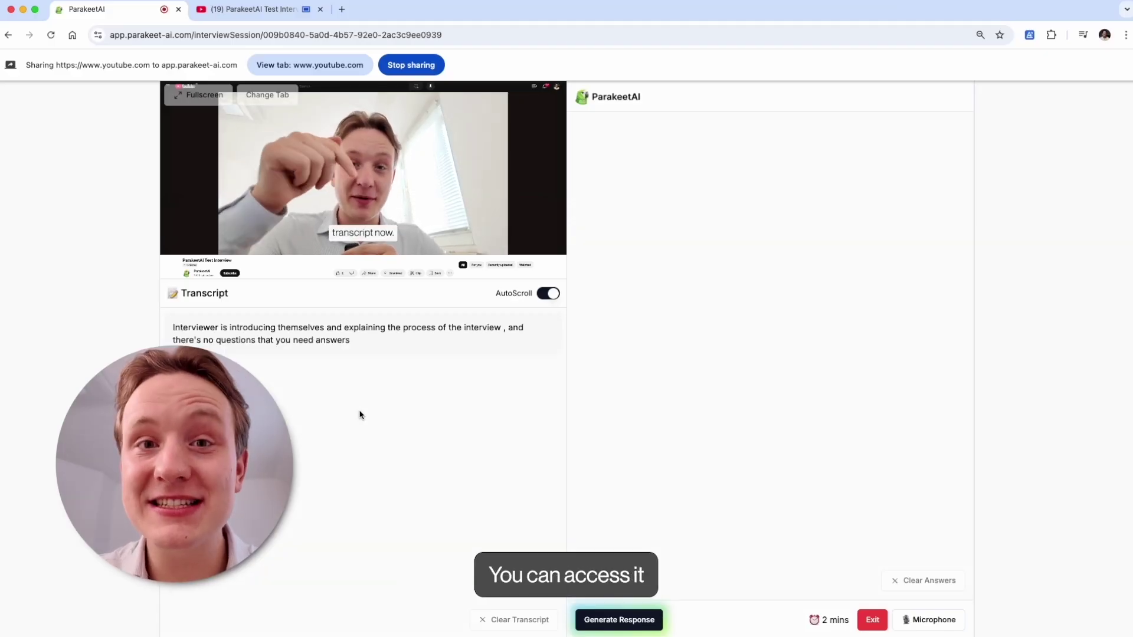
Switch to the fullscreen overlay and open the Microphone panel, toggling it closed and open again.
left_click(194, 95)
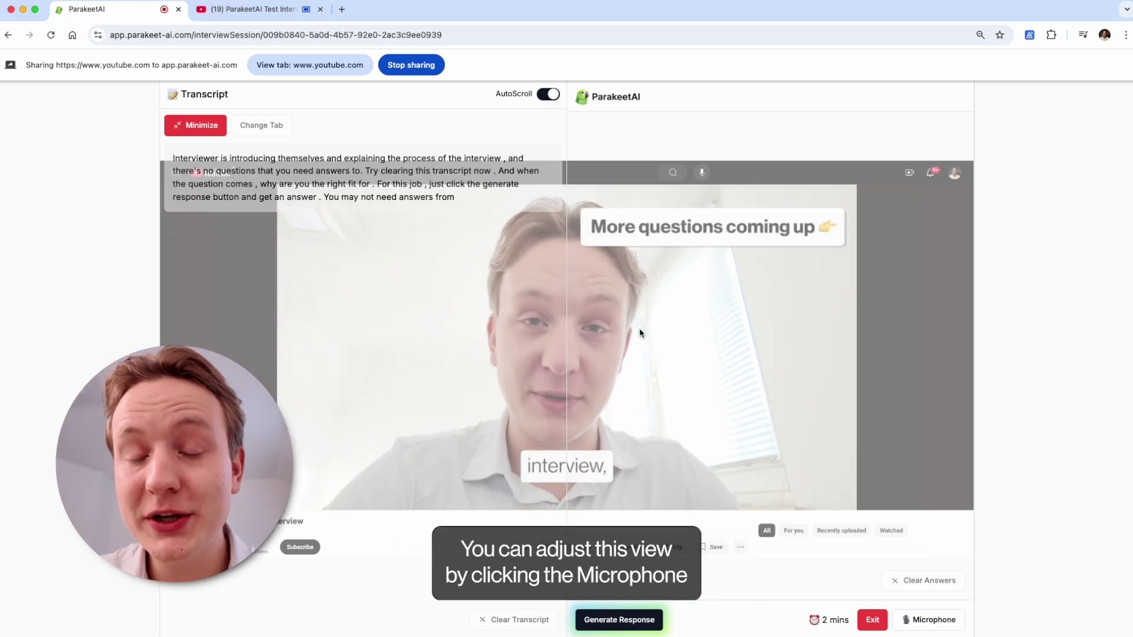
left_click(930, 620)
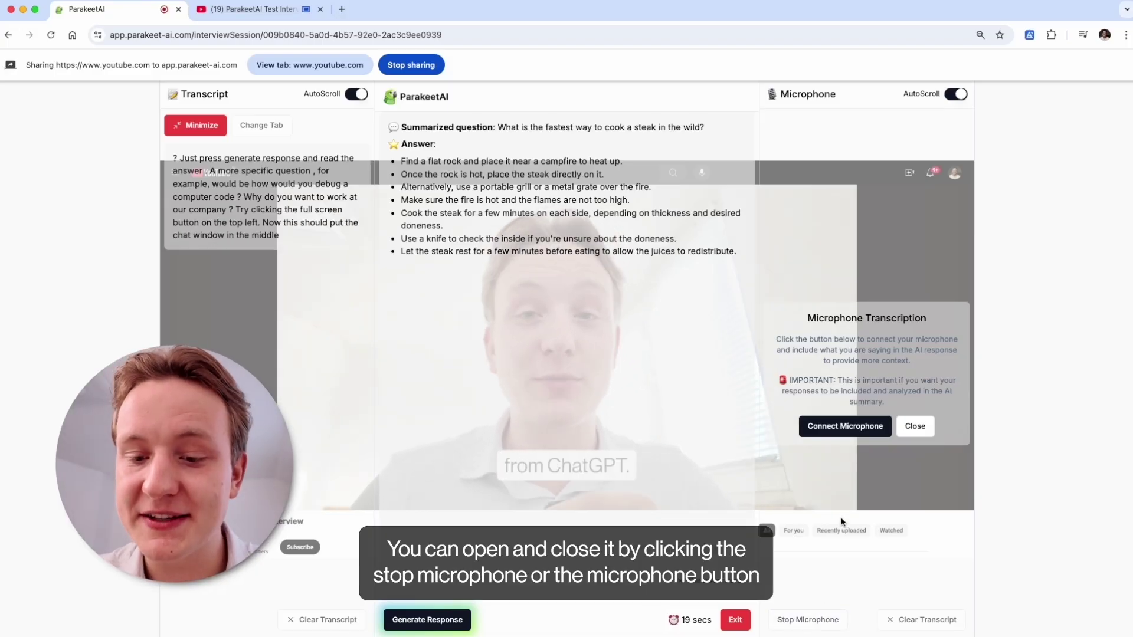
left_click(804, 625)
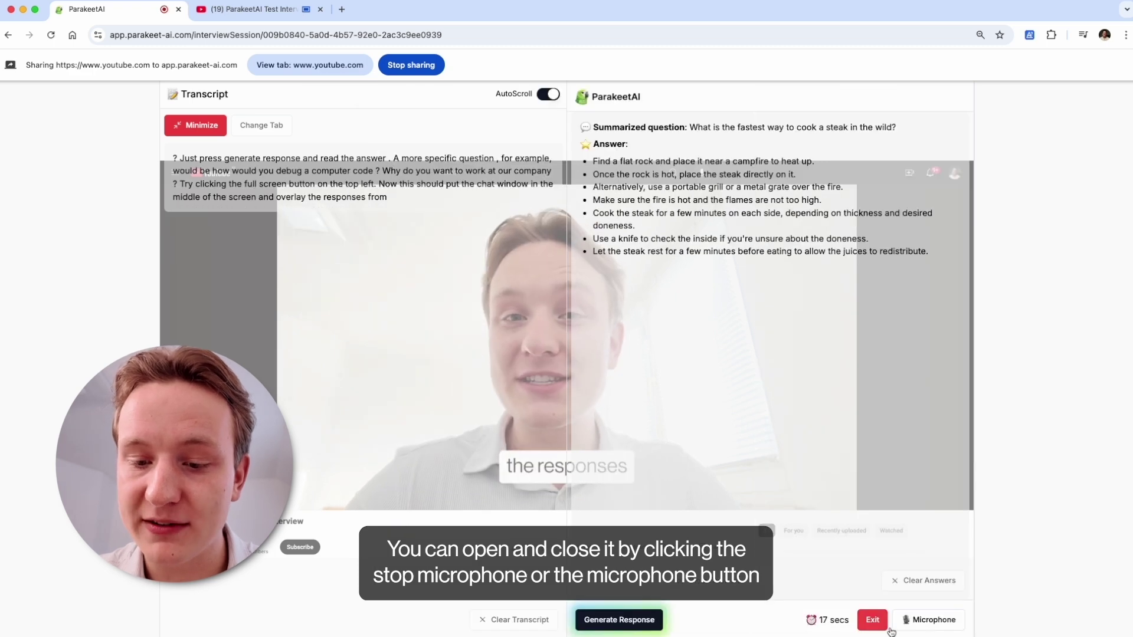
left_click(923, 620)
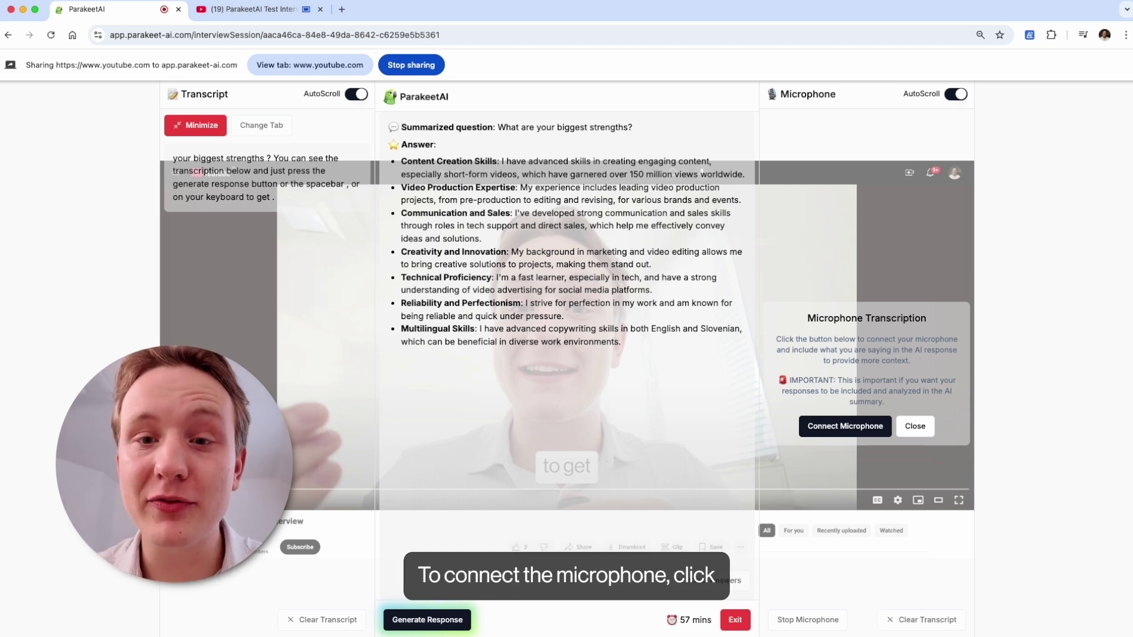
Connect and allow the microphone, then clear the microphone transcript.
left_click(848, 426)
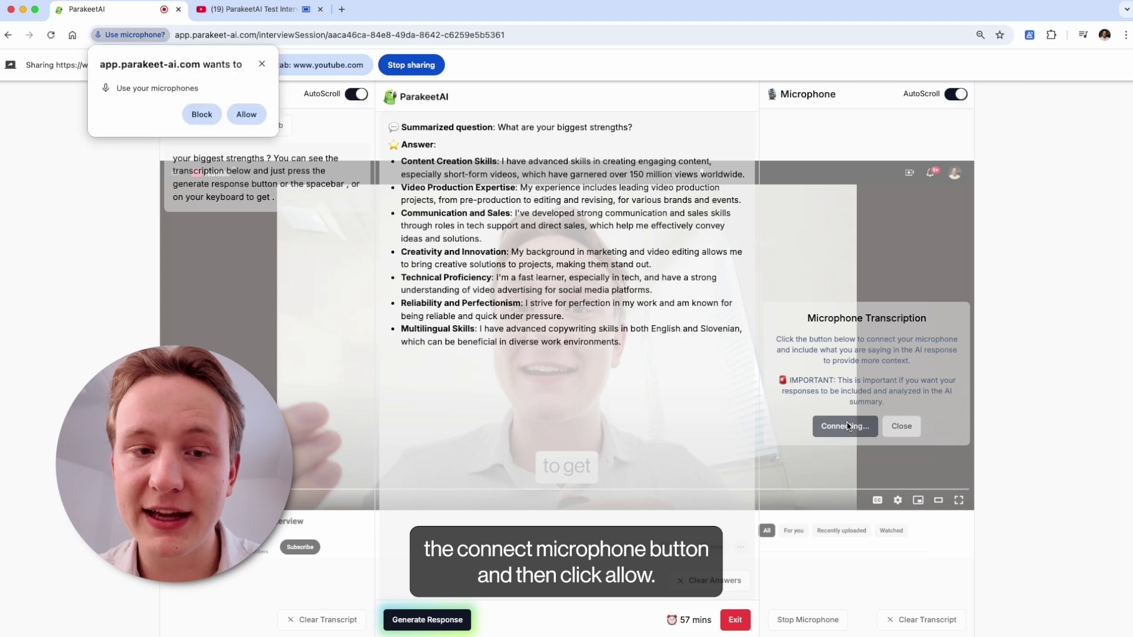
left_click(246, 113)
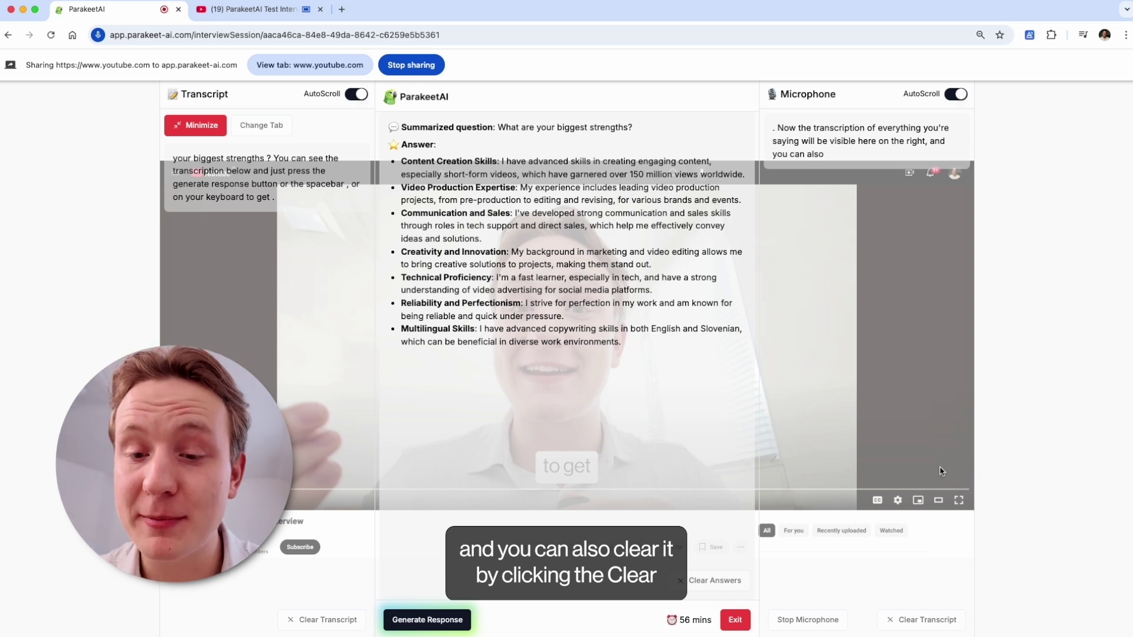
left_click(925, 623)
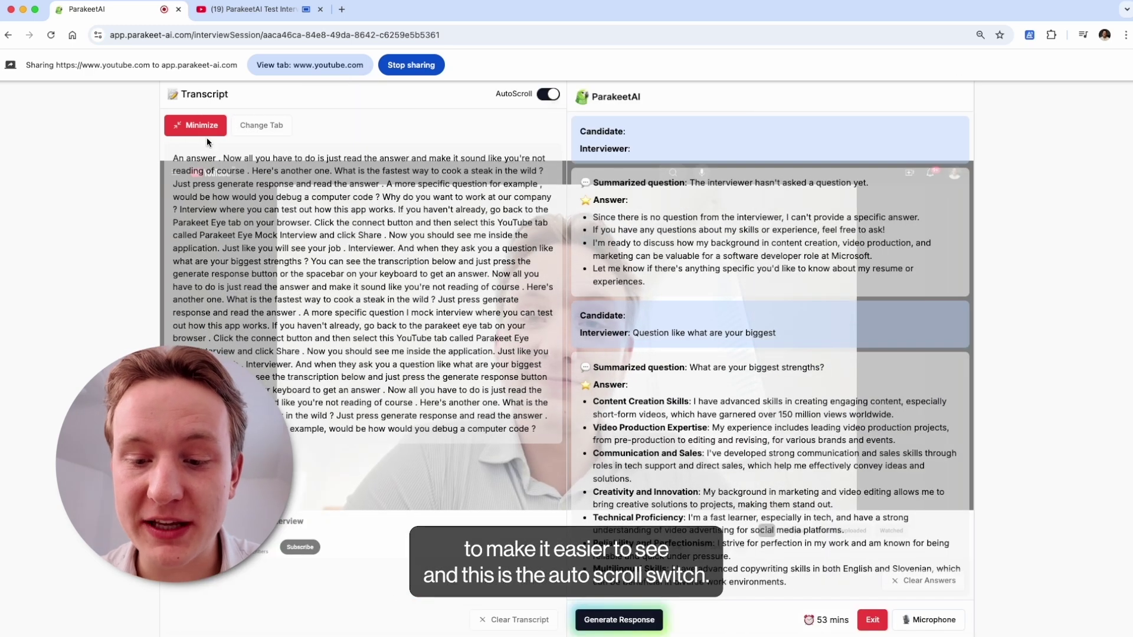
Leave fullscreen mode and turn off transcript AutoScroll.
left_click(195, 125)
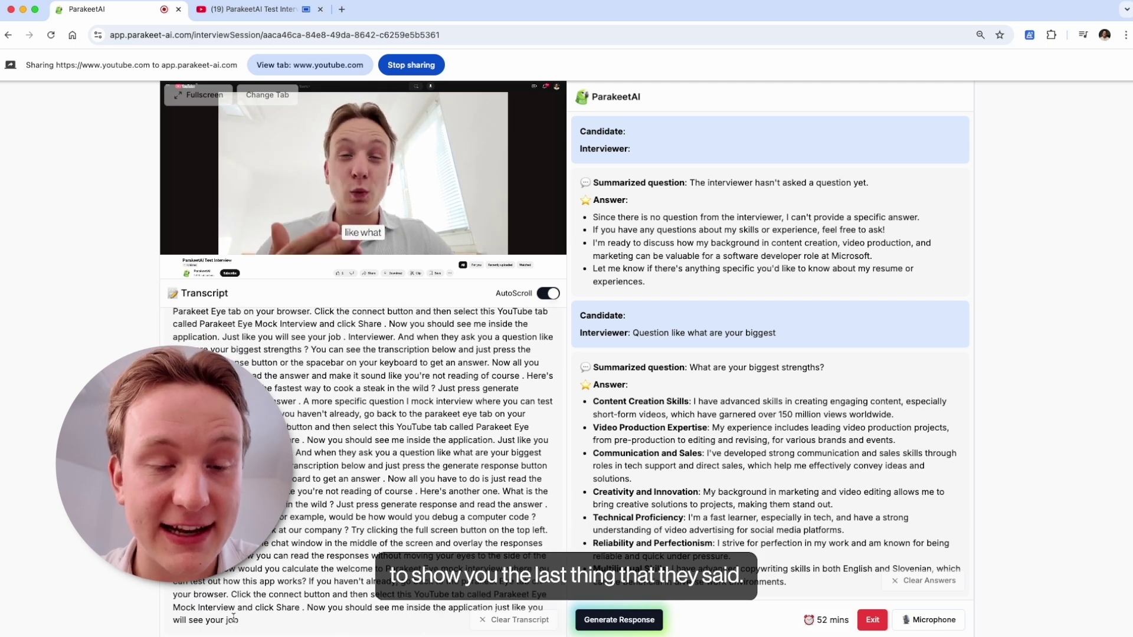
left_click(548, 293)
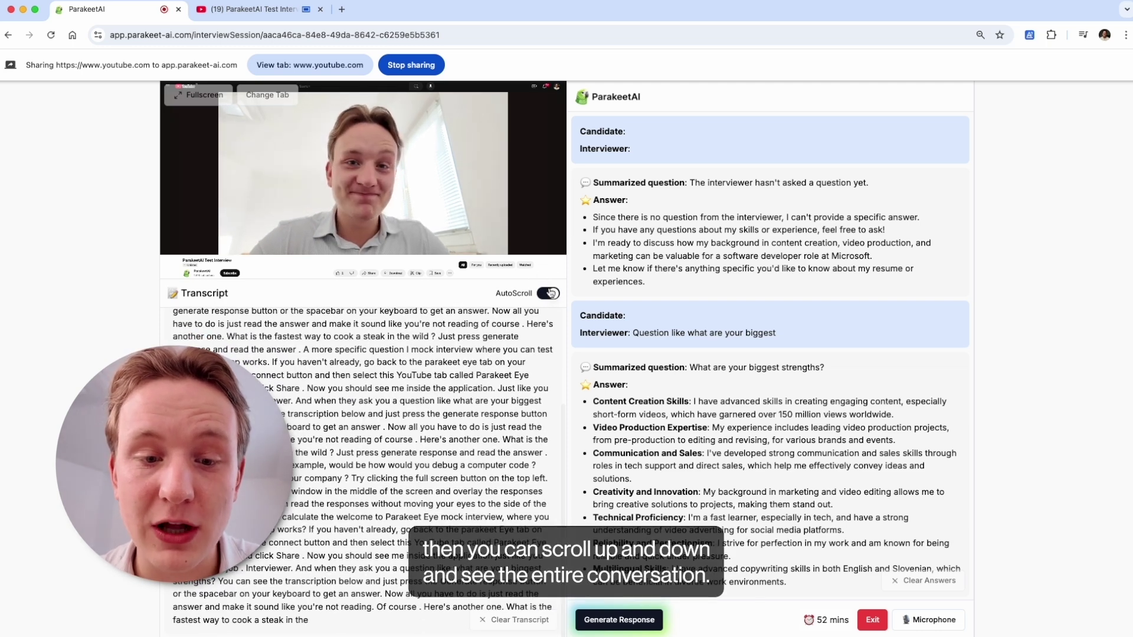
scroll(475, 452, "up", 4)
scroll(476, 452, "down", 2)
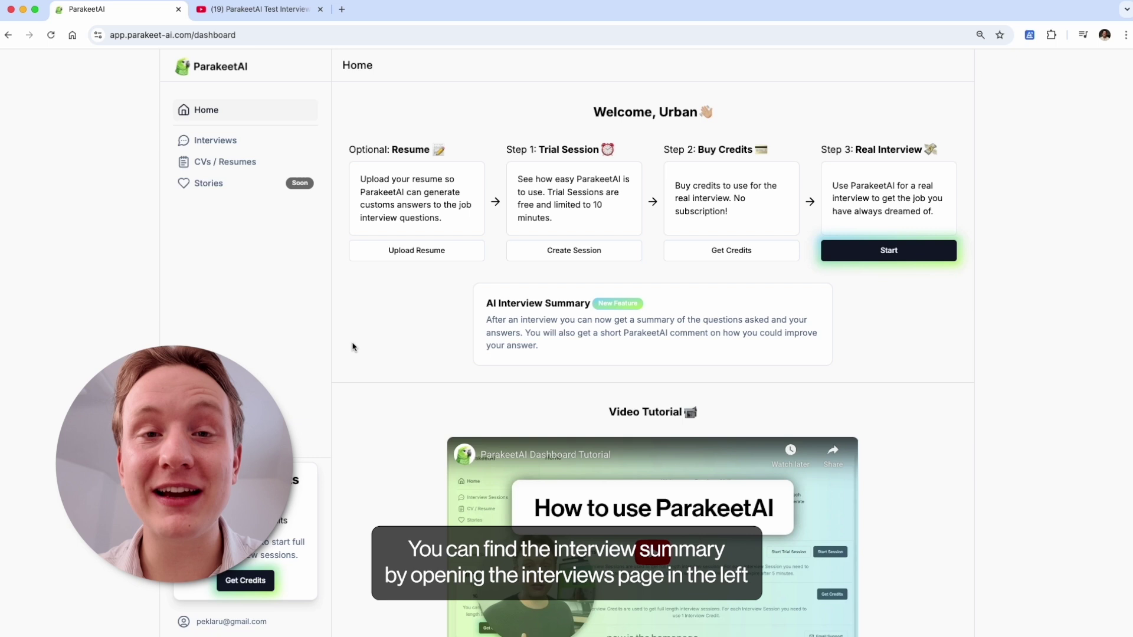
Generate an AI summary for the Microsoft Software Developer interview from the Interviews list.
left_click(224, 148)
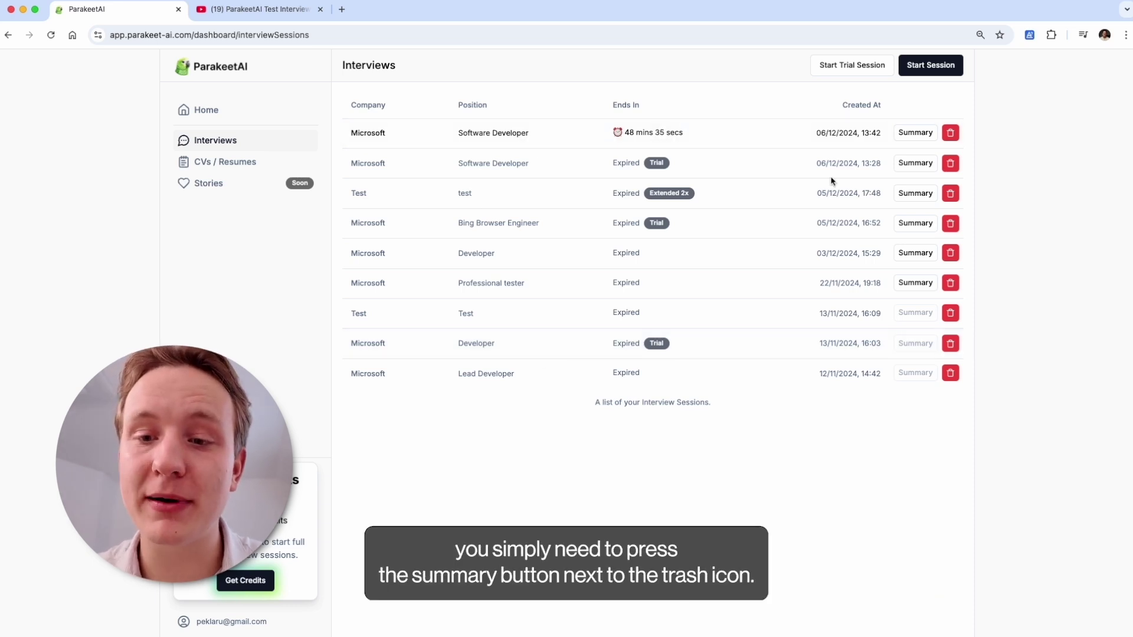
left_click(921, 171)
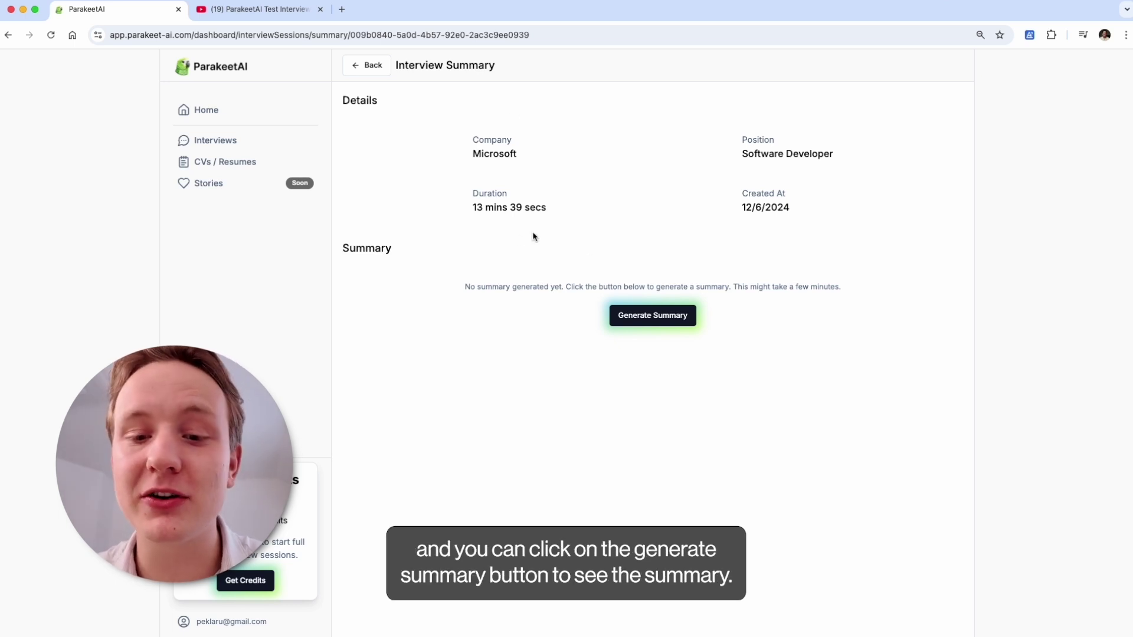
left_click(659, 326)
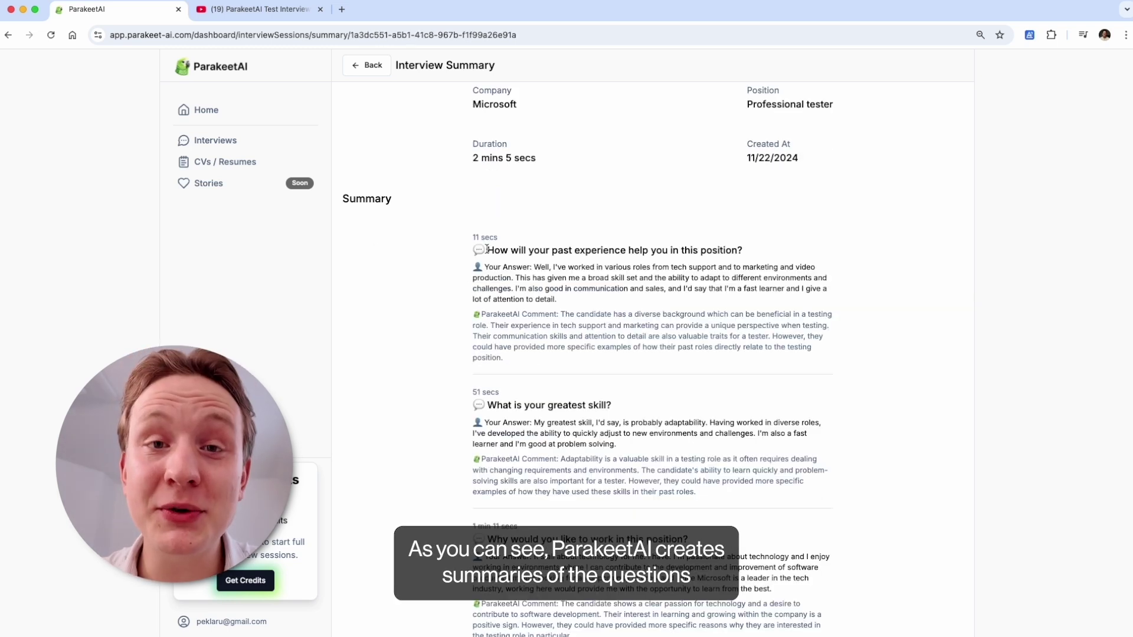
Review a summary's first question, the candidate's answer and ParakeetAI's comment on it.
left_click_drag(487, 250, 755, 254)
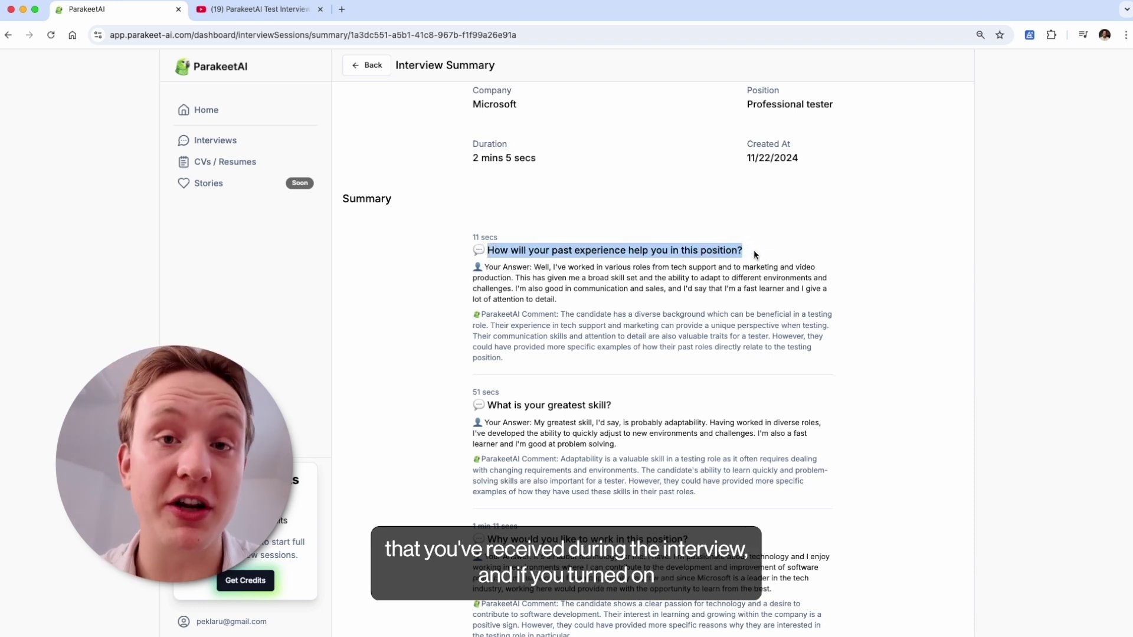
left_click(564, 295)
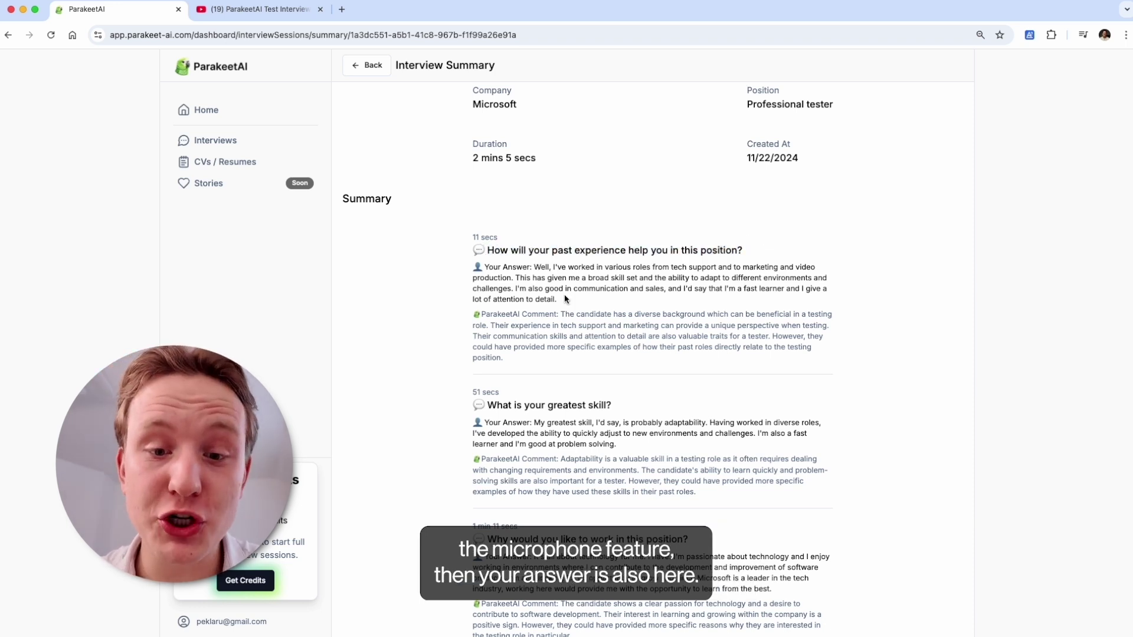
left_click_drag(558, 295, 484, 265)
left_click(465, 310)
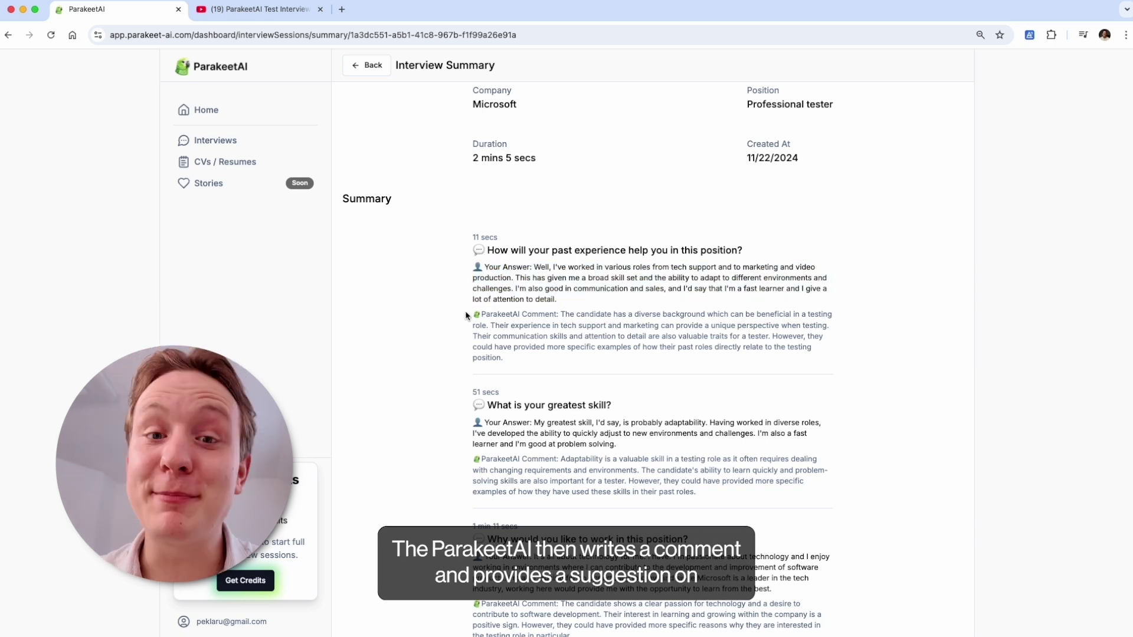
left_click_drag(466, 313, 586, 361)
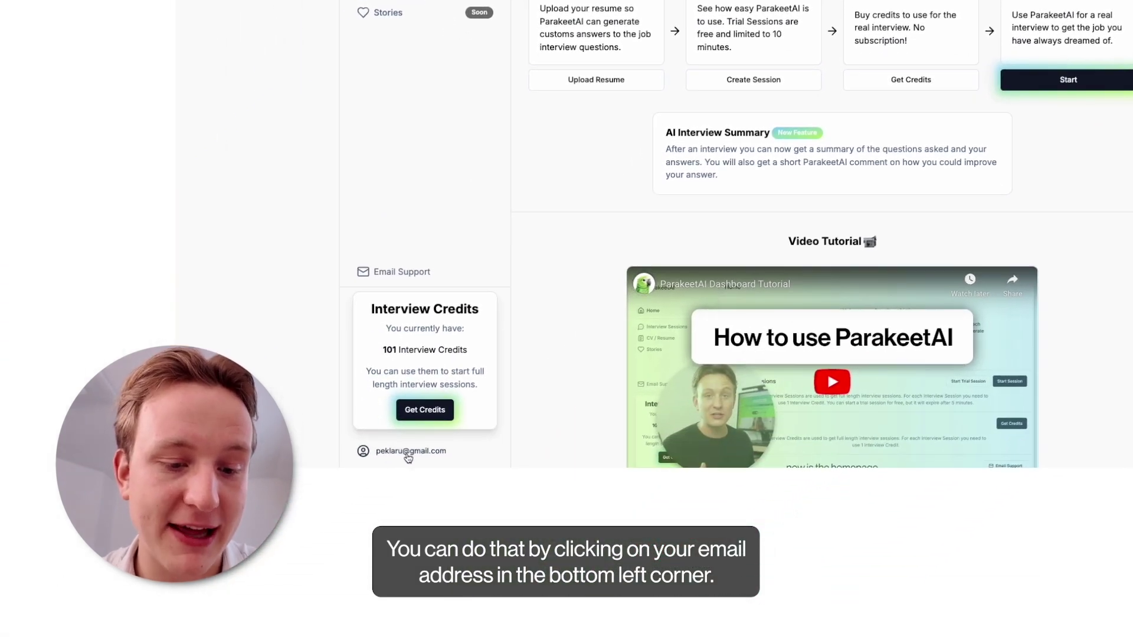
Open the account profile showing 101 Interview Credits and the credit packs.
left_click(408, 452)
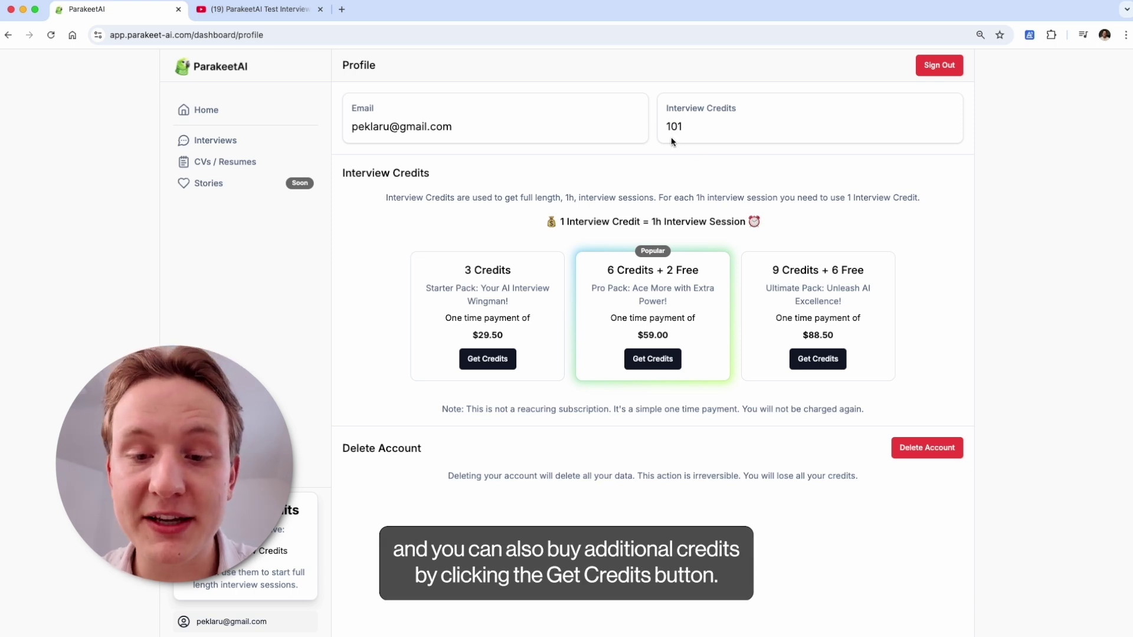
Start Stripe checkout for the $59.00 6 Credits + 2 Free pack.
left_click(650, 360)
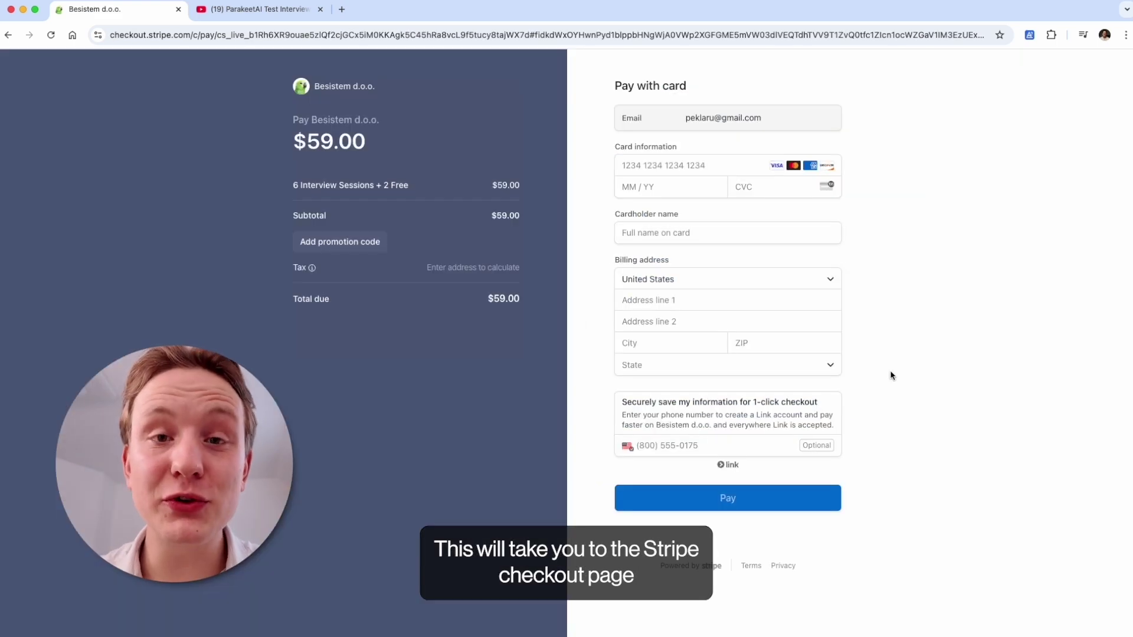